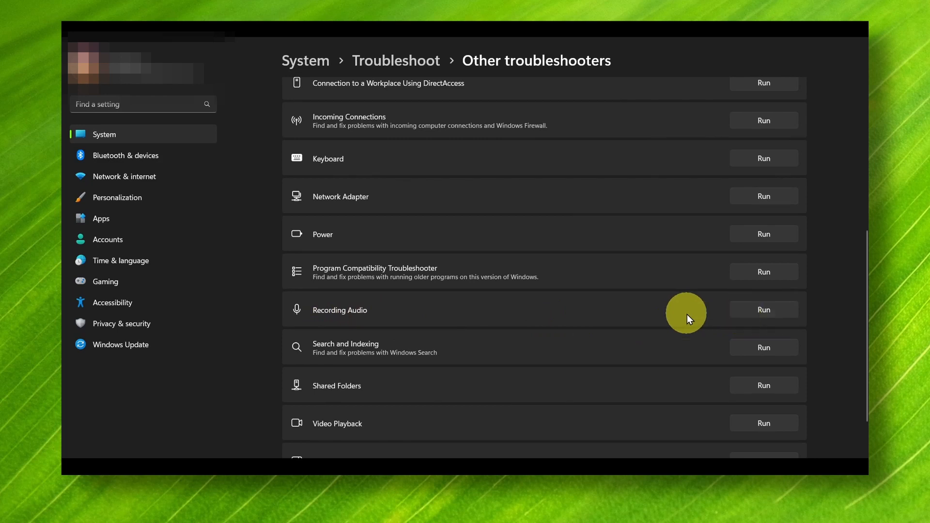
Step: Close the troubleshooter settings and open Device Manager
scroll(592, 313, up, 5)
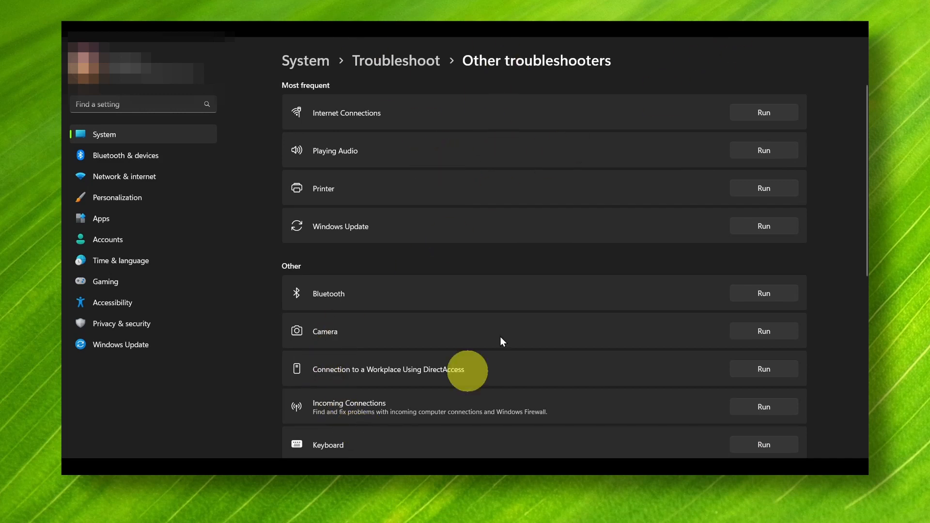
click(852, 30)
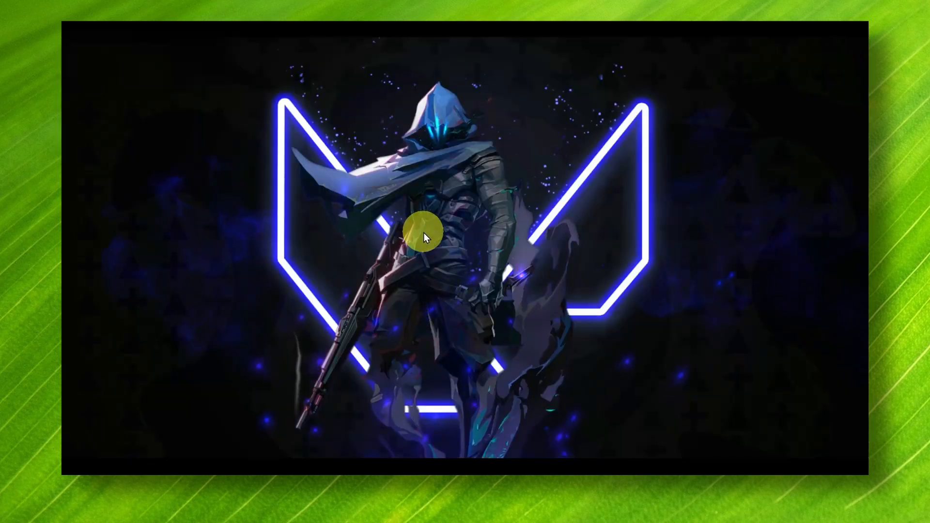
key(super+s)
text(device manager)
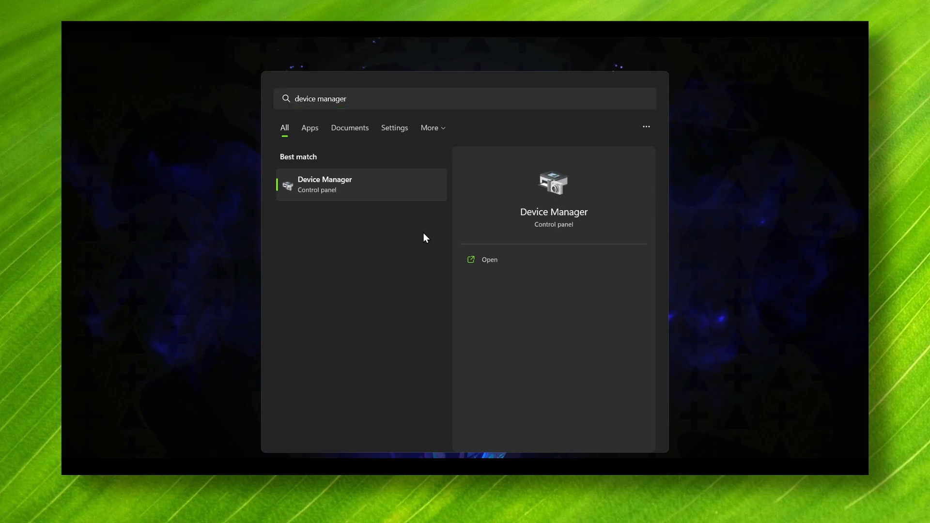
key(Return)
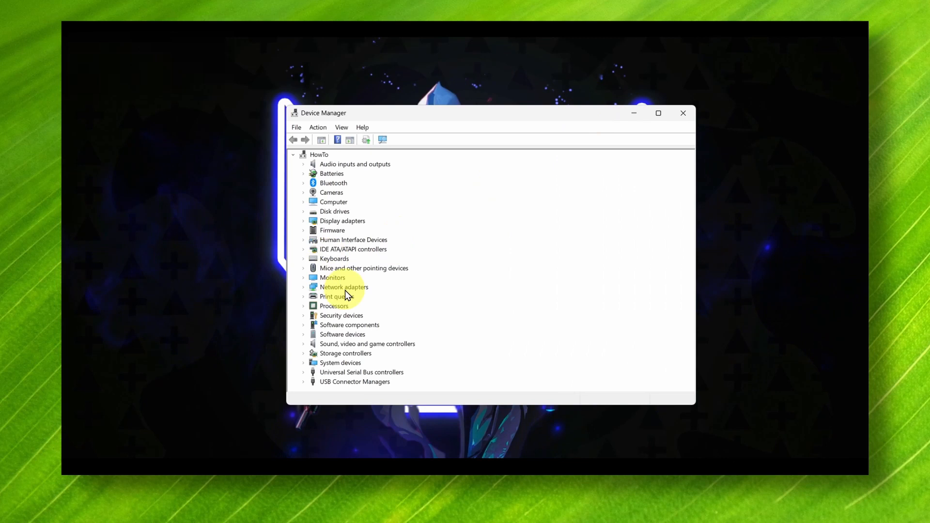
Step: Expand the Sound, video and game controllers category and select the Samson Q2U Microphone
click(328, 344)
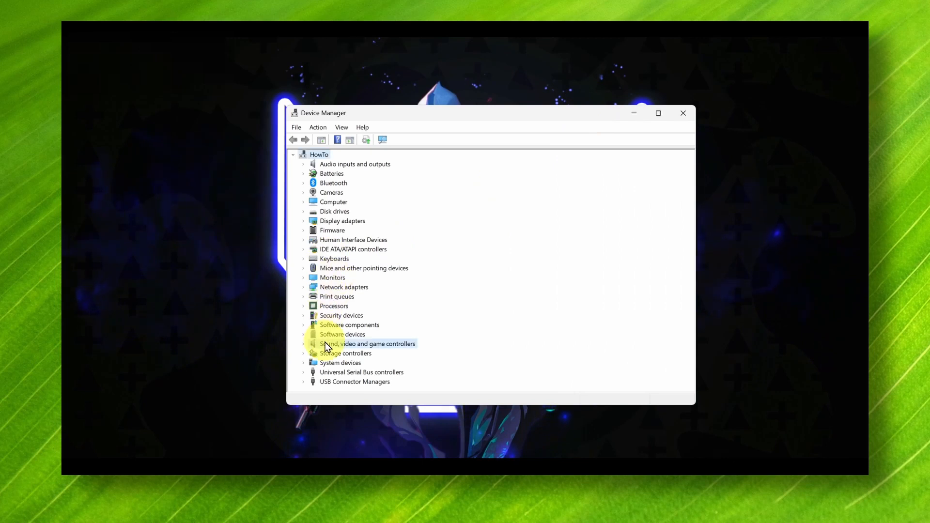
double_click(309, 344)
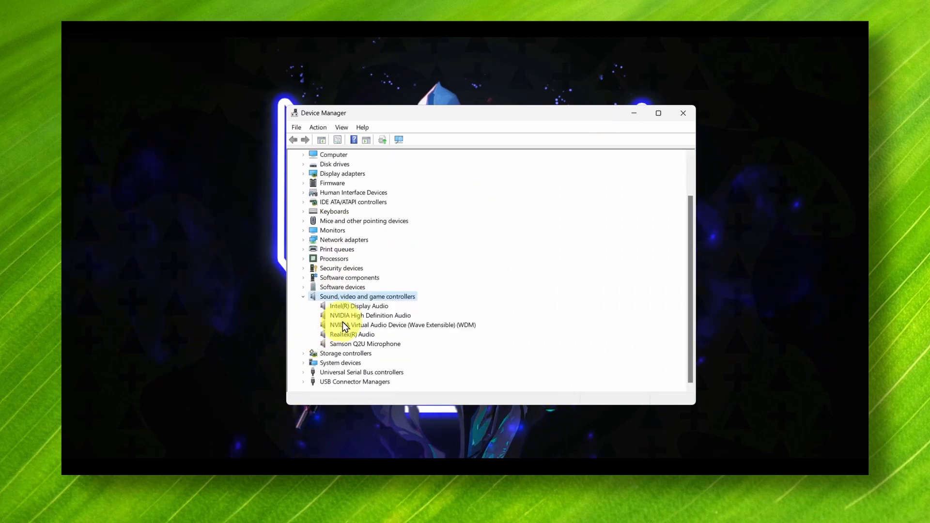
click(340, 317)
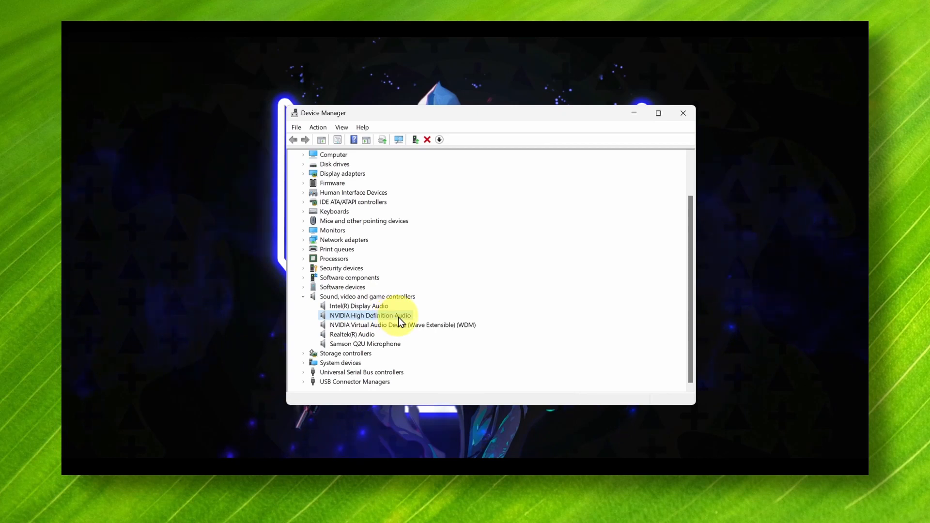
click(373, 345)
click(364, 318)
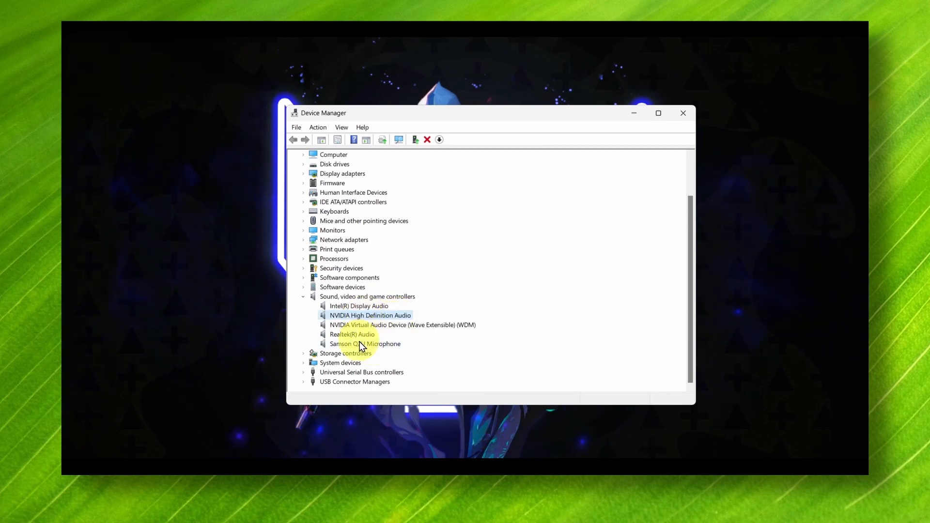
click(359, 342)
click(360, 318)
click(362, 346)
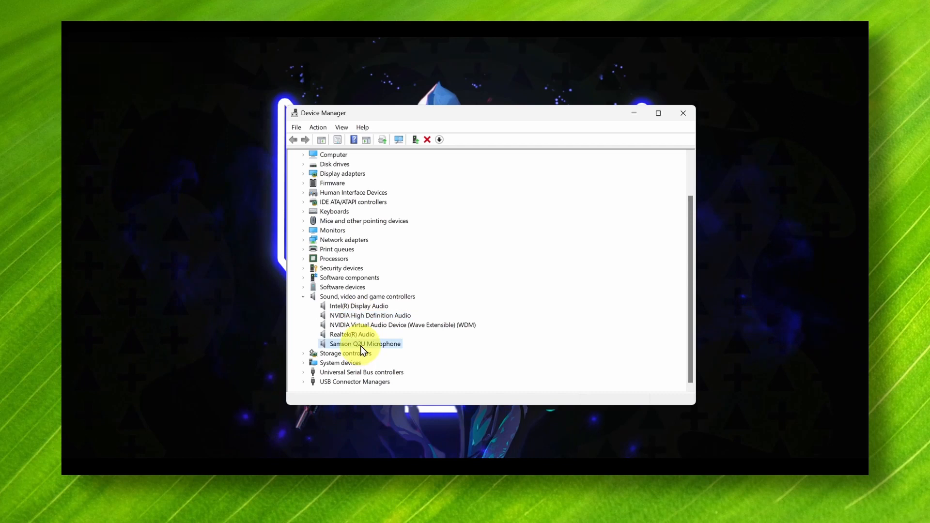
Step: Browse the computer's list of available drivers for the Samson Q2U Microphone, select USB Audio Device, and cancel the driver update
right_click(361, 346)
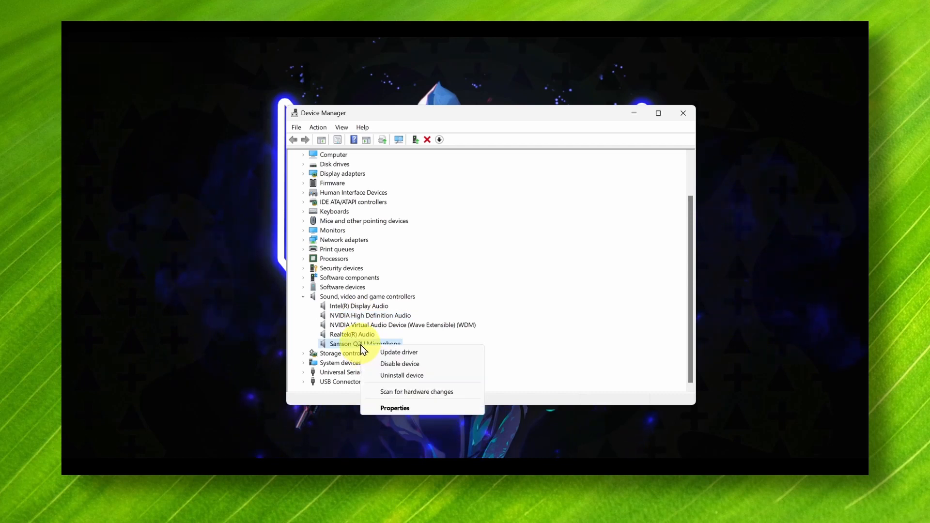
click(399, 352)
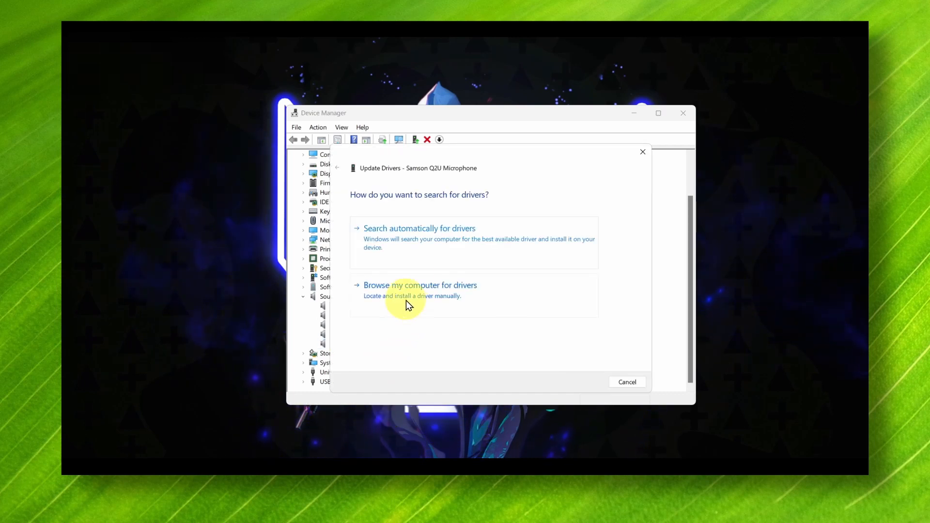
click(414, 286)
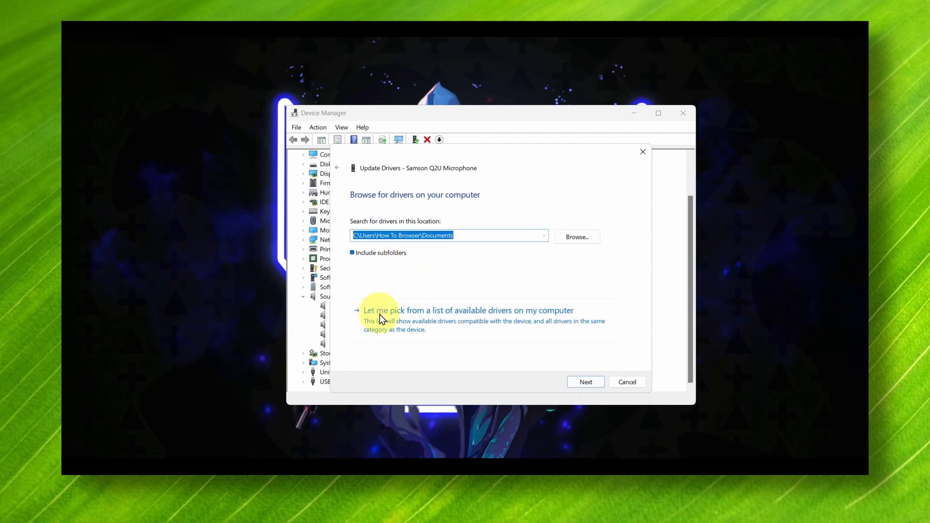
click(438, 315)
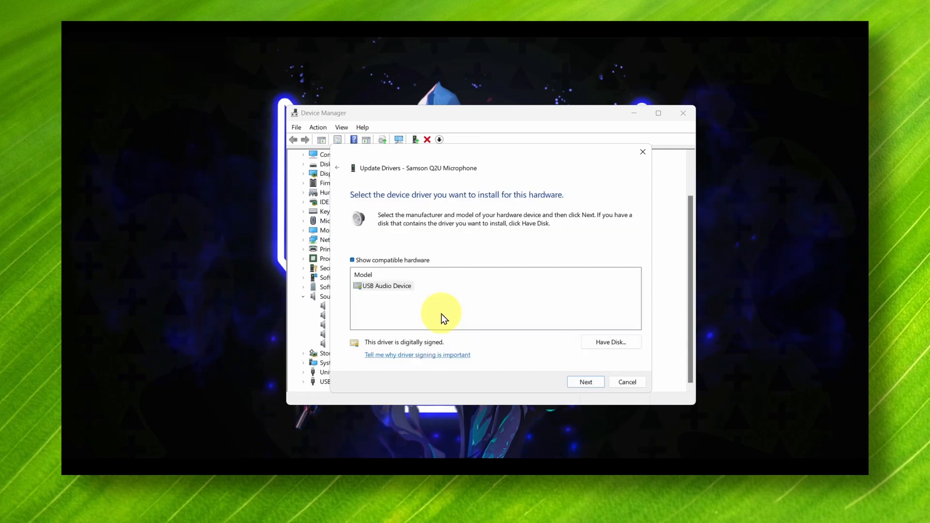
click(396, 290)
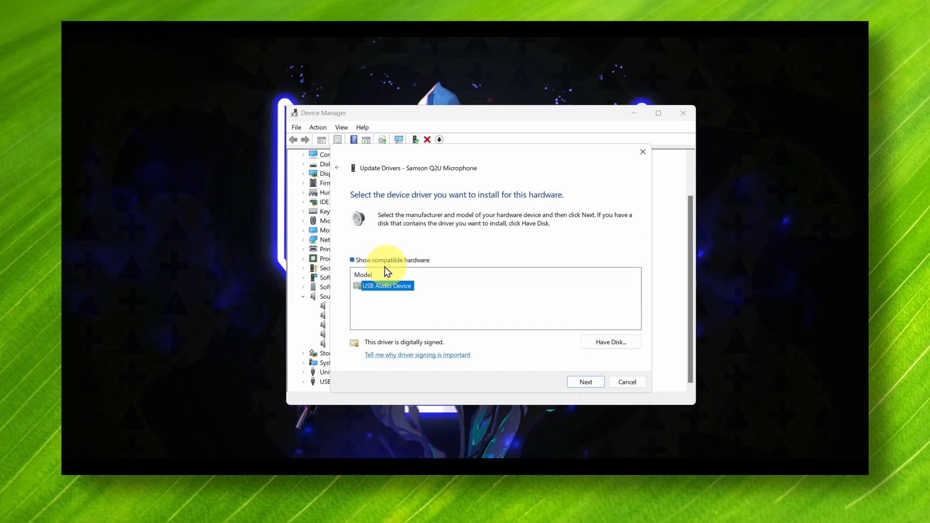
click(367, 299)
click(620, 384)
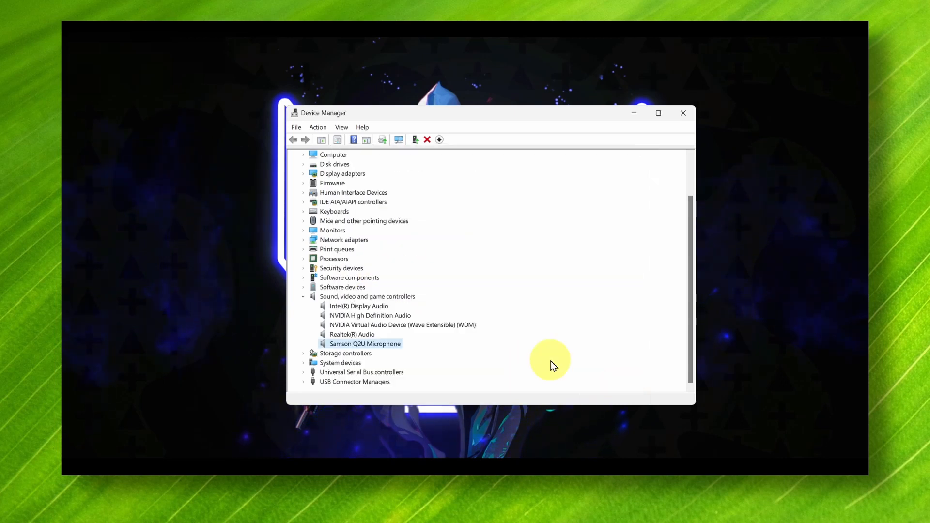
Step: Select NVIDIA High Definition Audio among the sound devices and close Device Manager
right_click(343, 298)
click(346, 315)
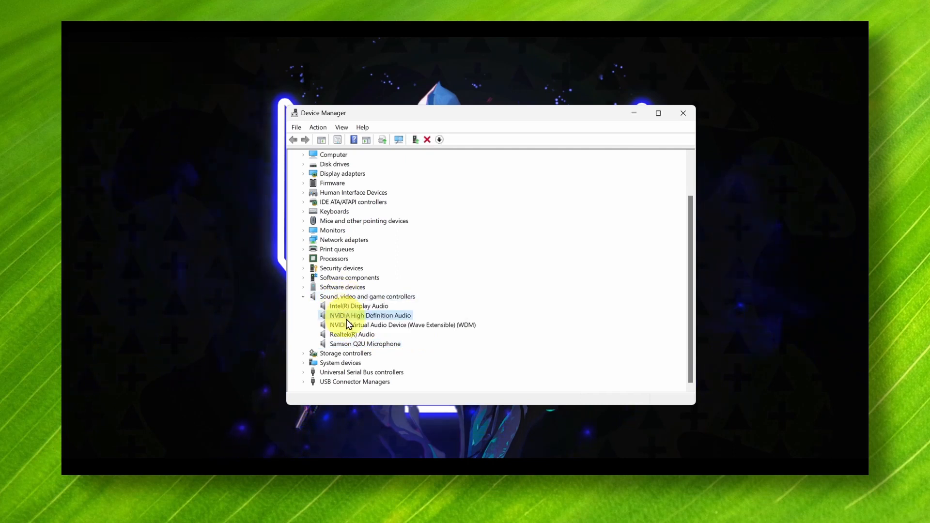
click(676, 121)
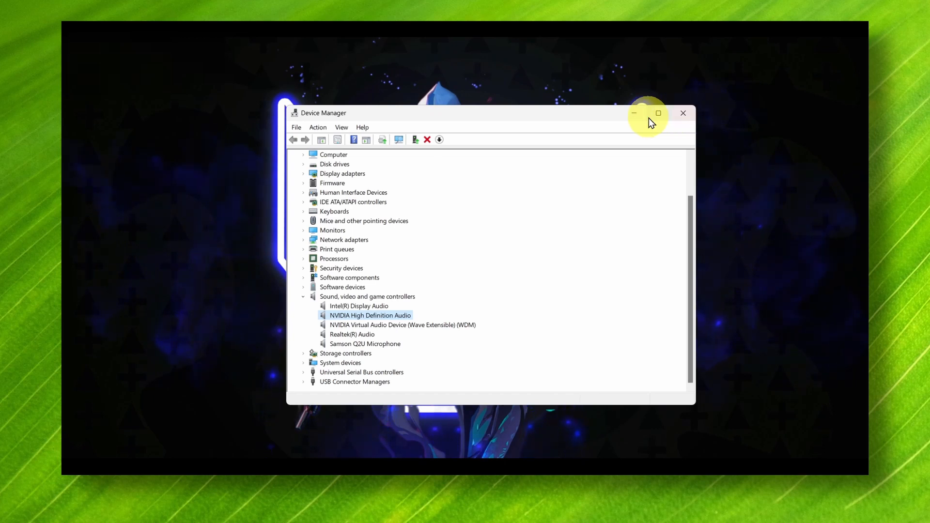
Step: Search Windows for "windows update" and open the Windows Update settings
key(super+s)
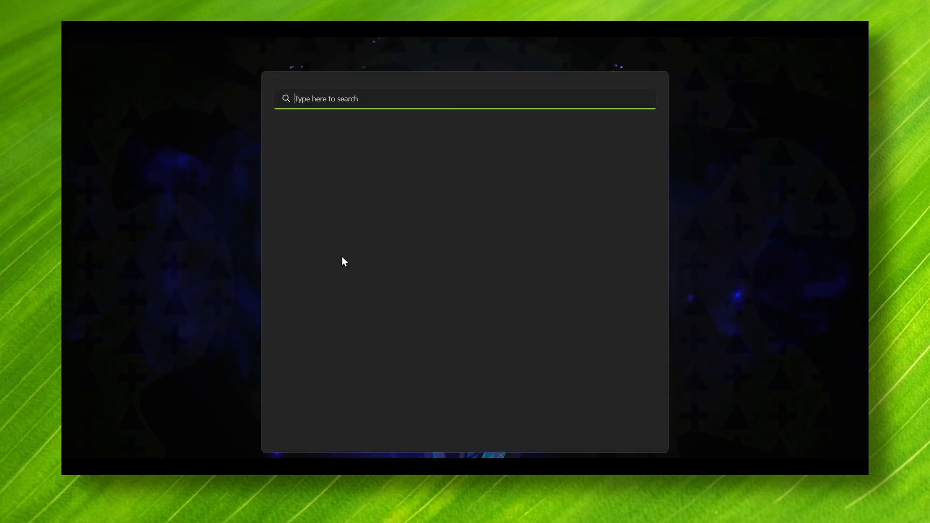
text(wind)
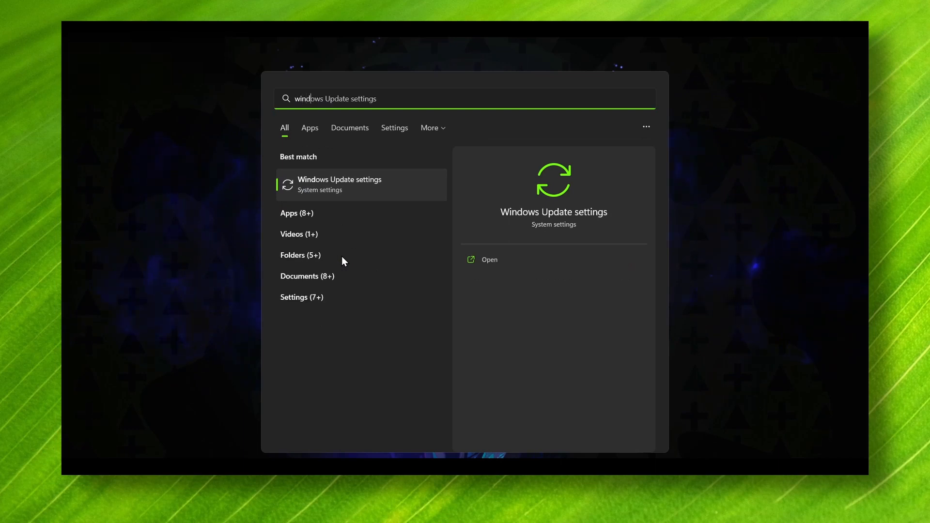
text(ows update)
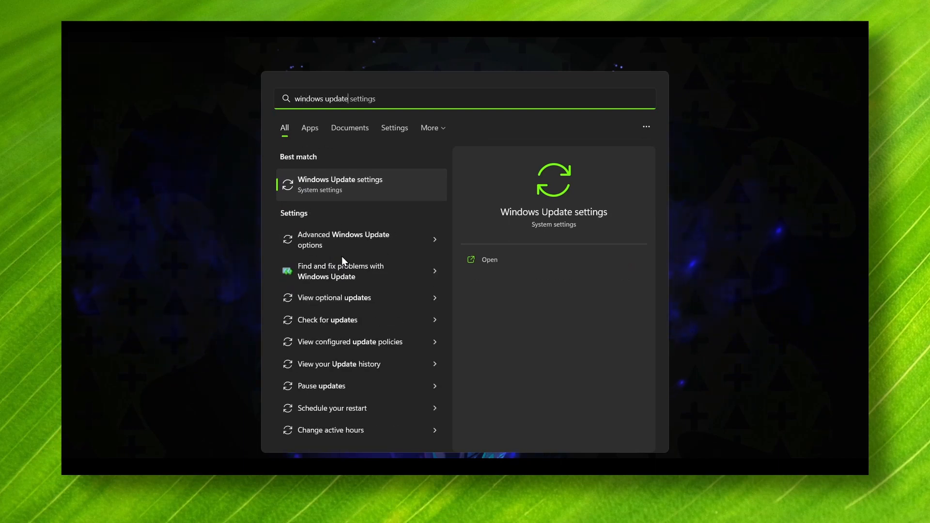
key(Return)
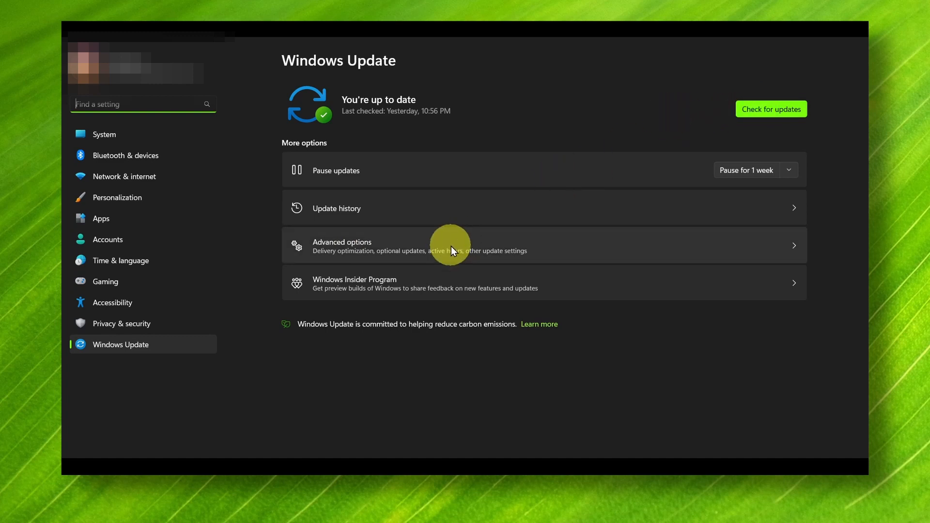
Step: Open Optional updates within the Advanced options of Windows Update and expand the driver updates list
click(390, 250)
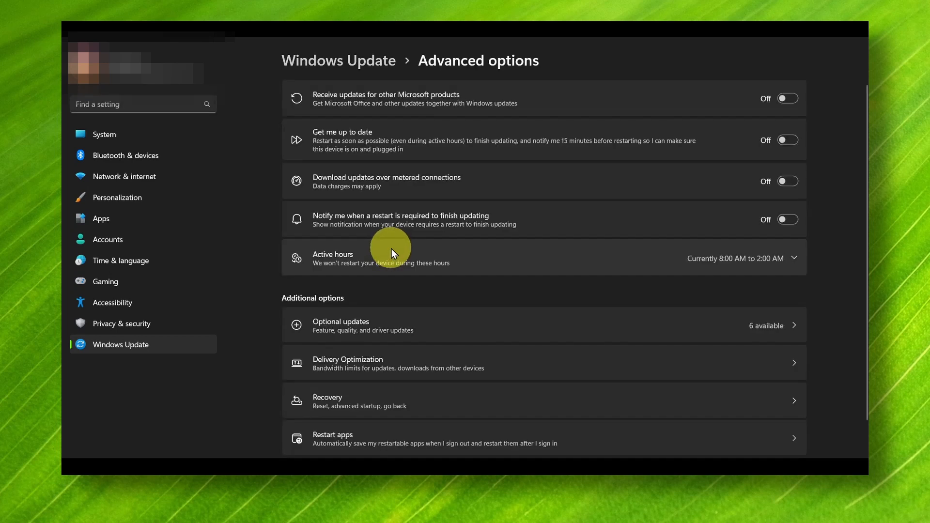
scroll(391, 248, down, 2)
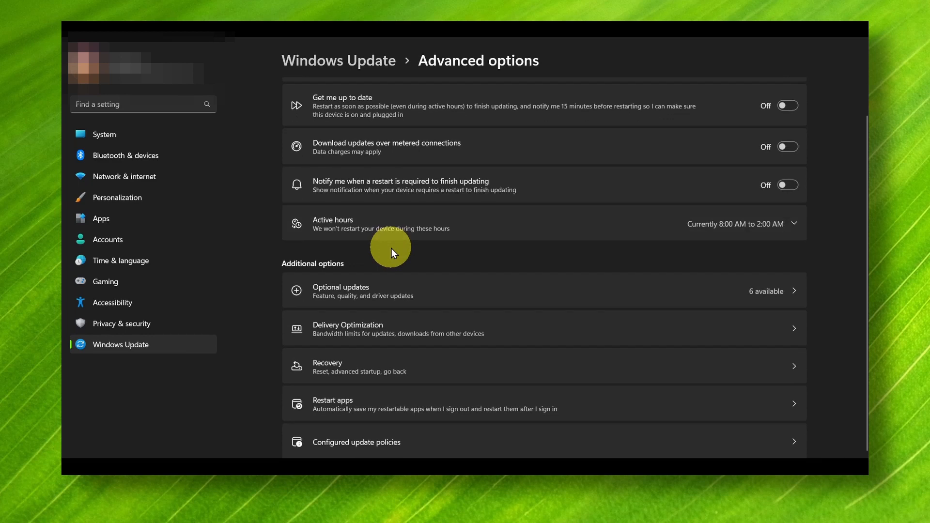
click(373, 286)
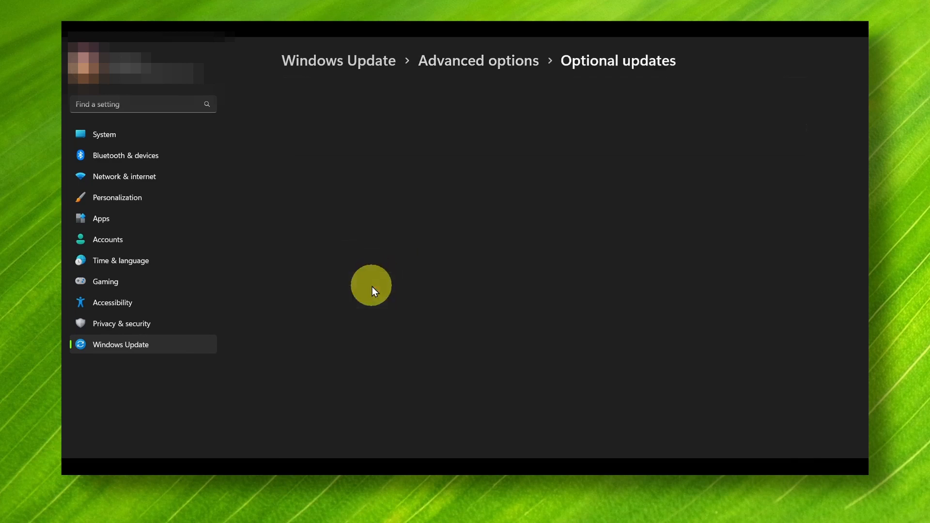
click(460, 66)
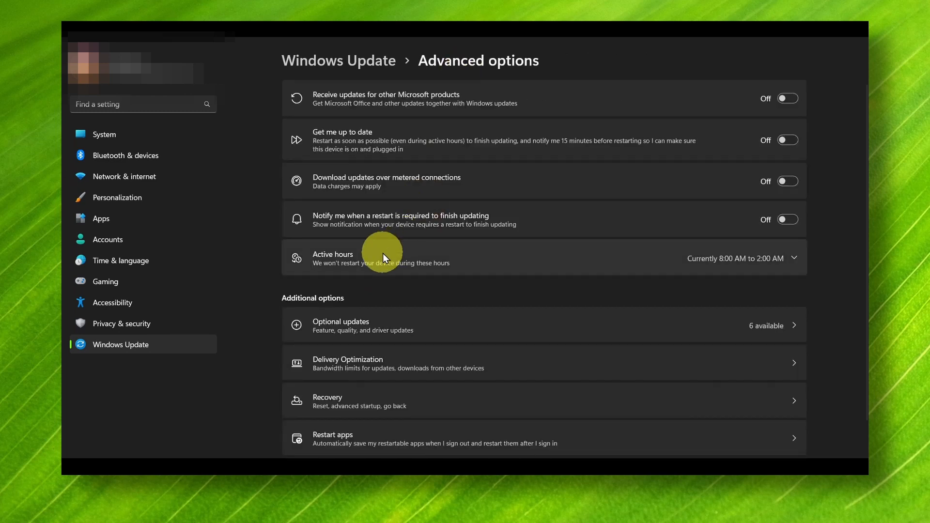
click(322, 327)
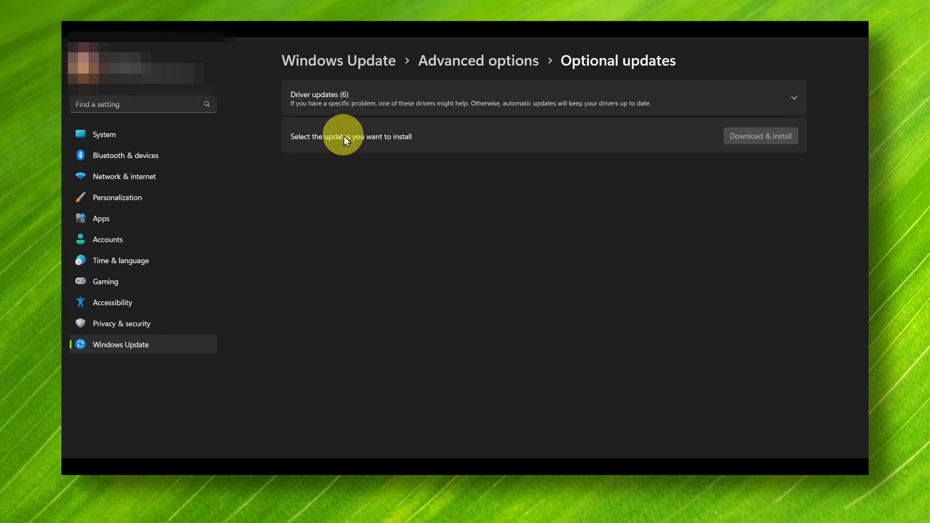
click(321, 108)
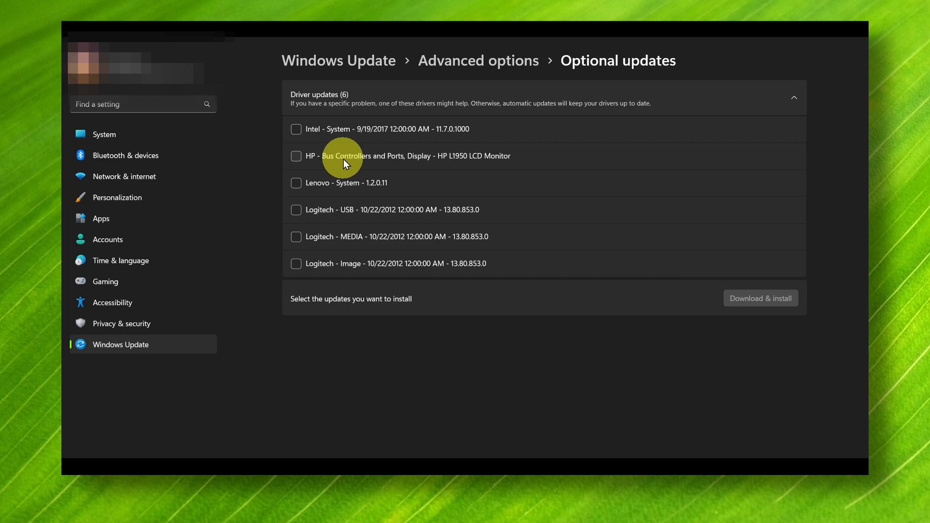
Step: Select all the listed Intel, HP, Lenovo and Logitech driver updates for installation
click(295, 130)
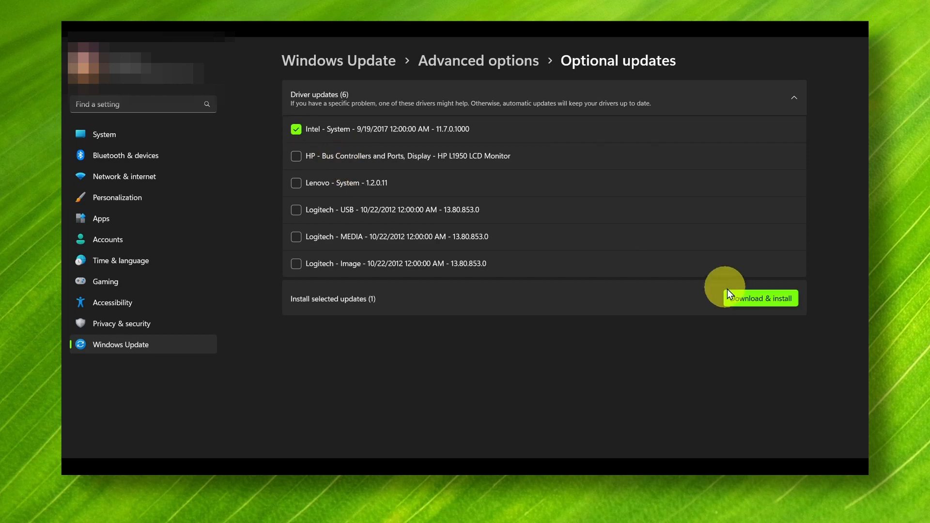
click(747, 296)
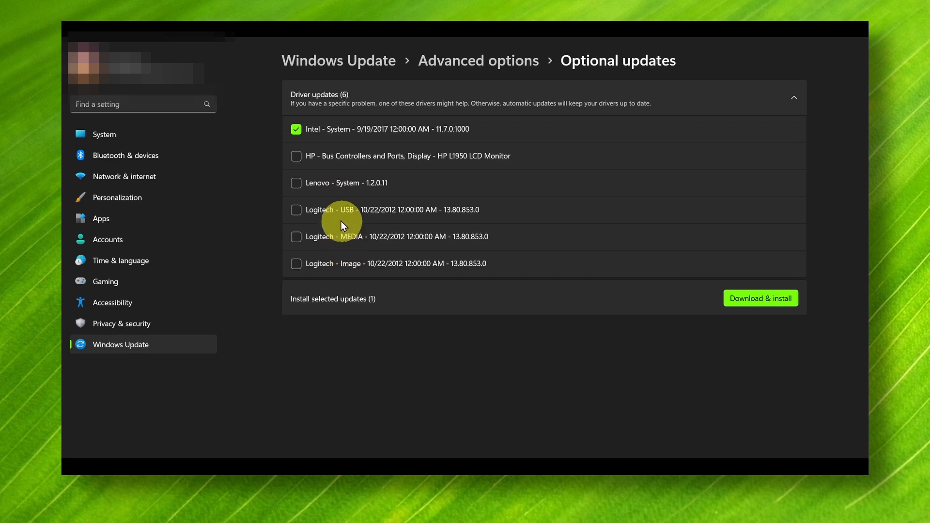
click(296, 158)
click(297, 208)
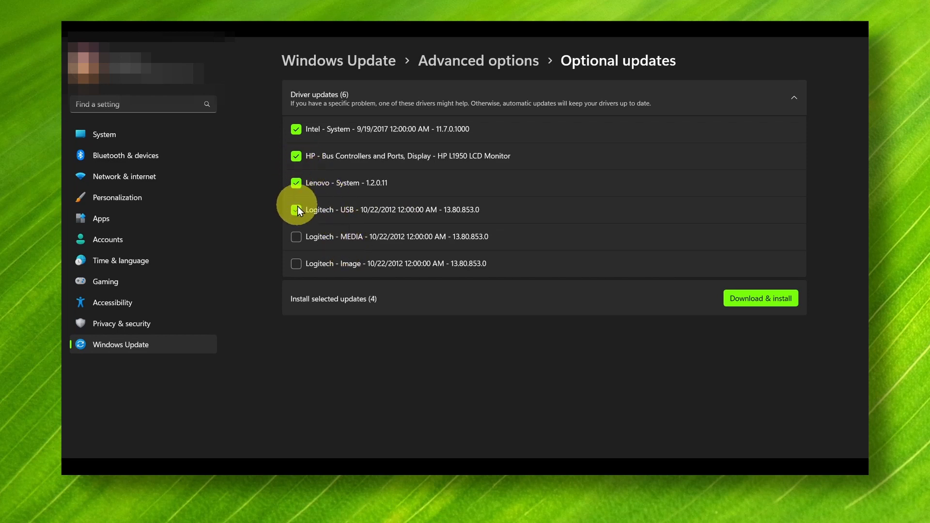
click(299, 237)
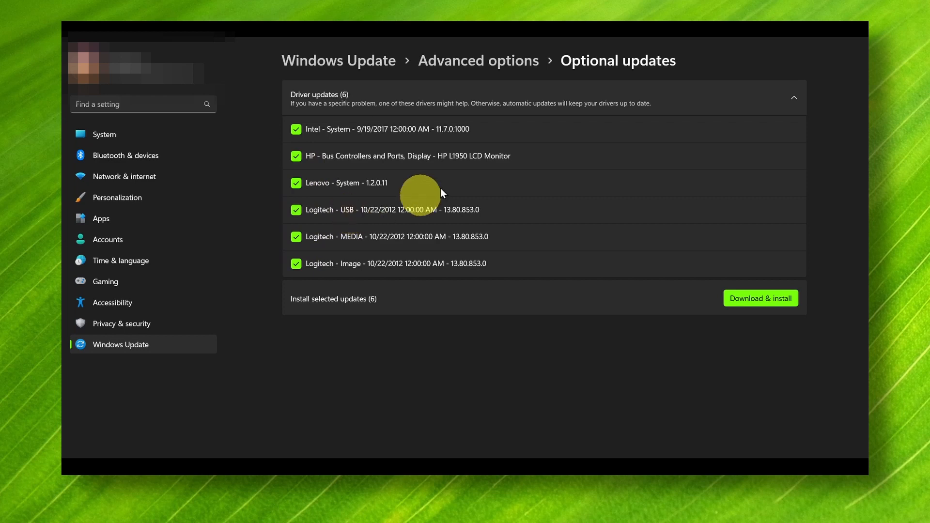
Step: Go back to the main Windows Update page, view Advanced options once more, and return to the main page
click(473, 68)
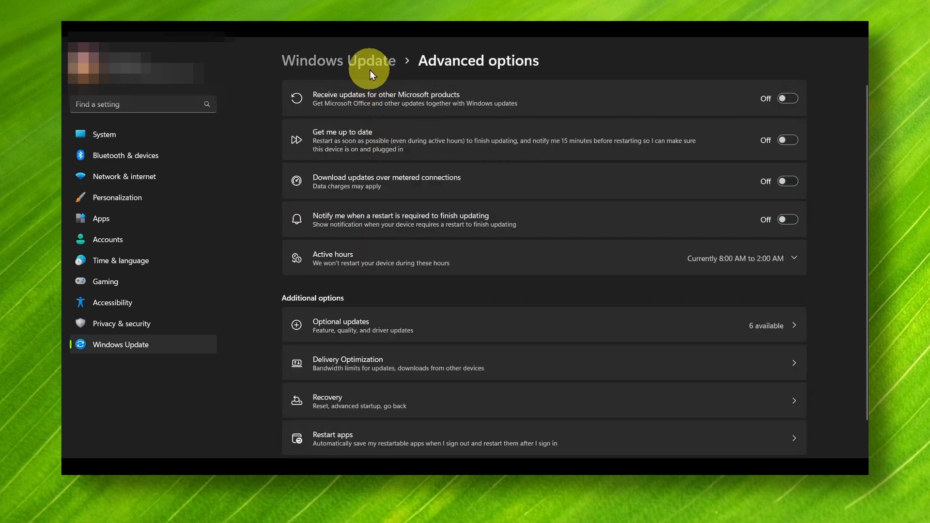
click(371, 71)
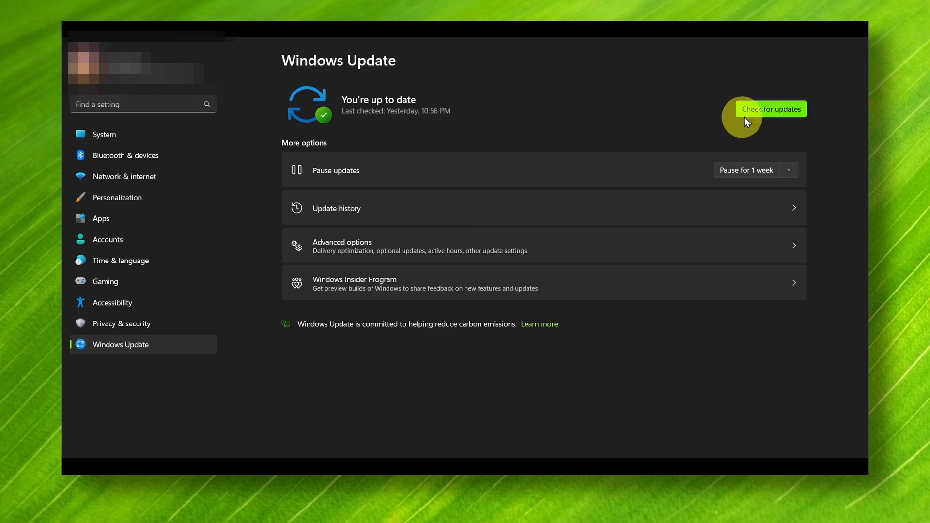
click(378, 254)
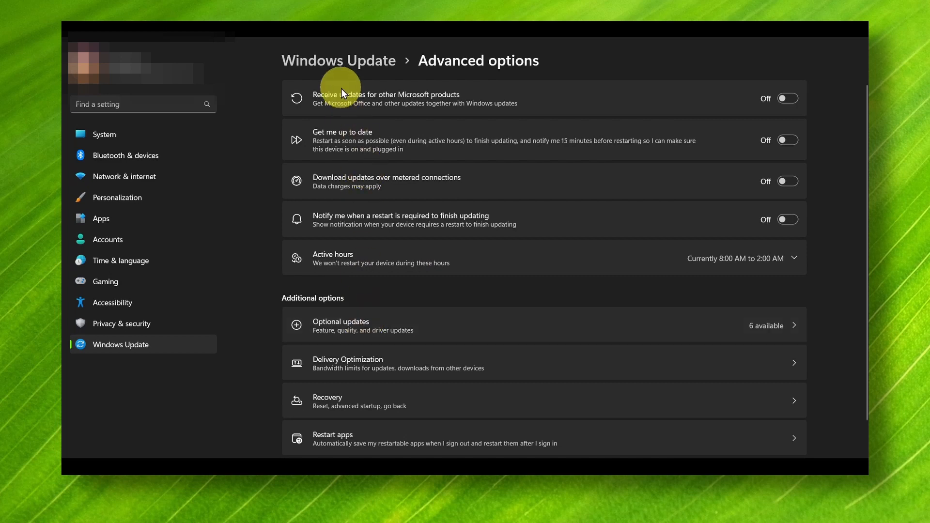
click(342, 65)
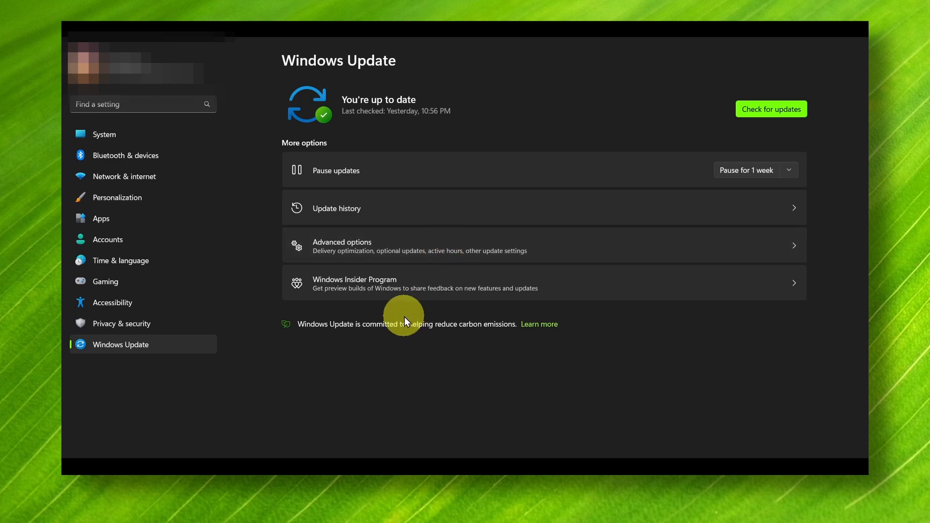
Step: Close the Windows Update settings, search Windows for "control", open Control Panel and view its items as Large icons
click(823, 50)
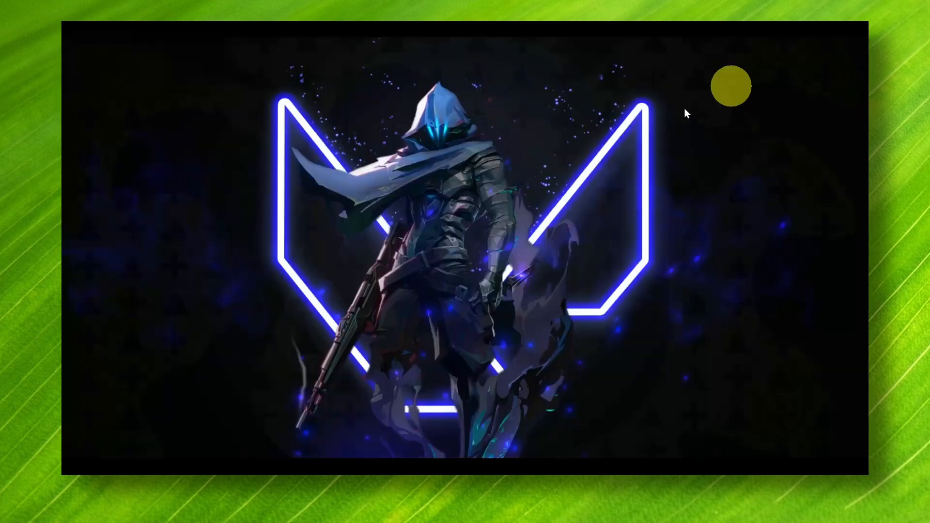
key(super+s)
text(control)
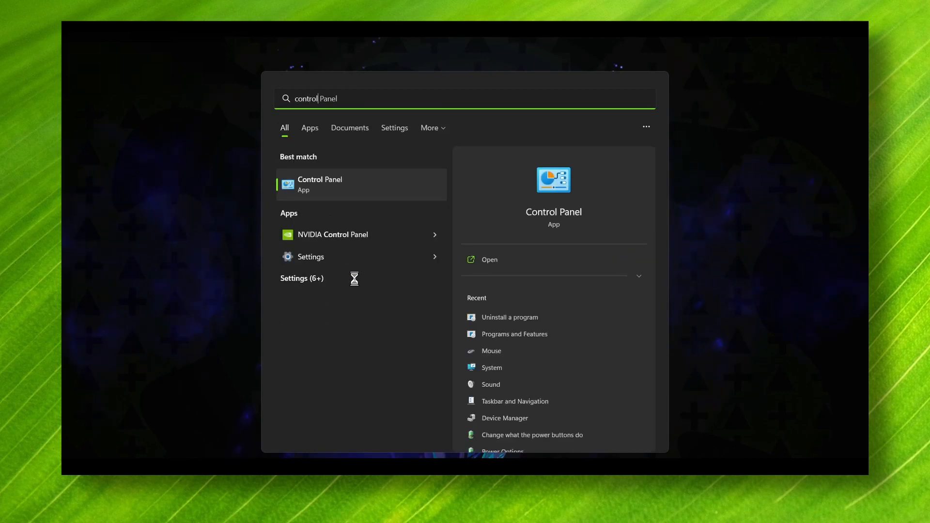
click(319, 184)
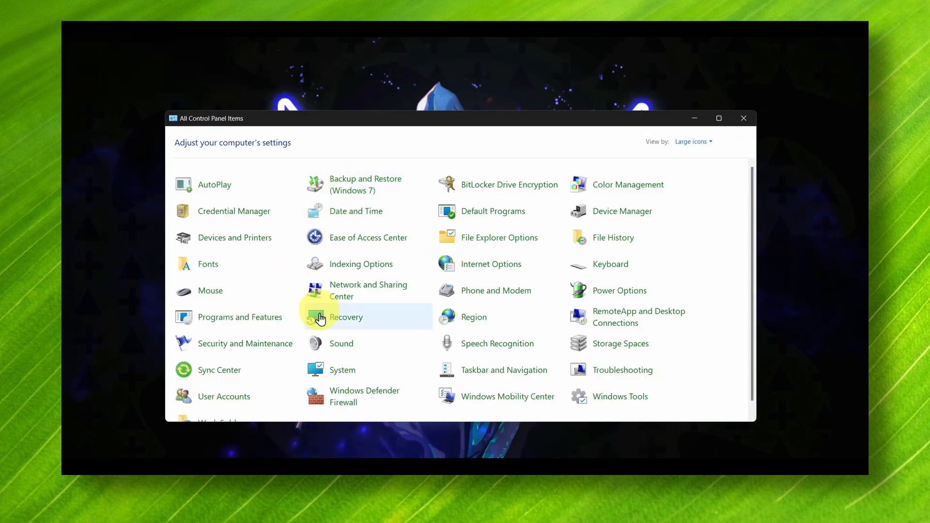
click(691, 141)
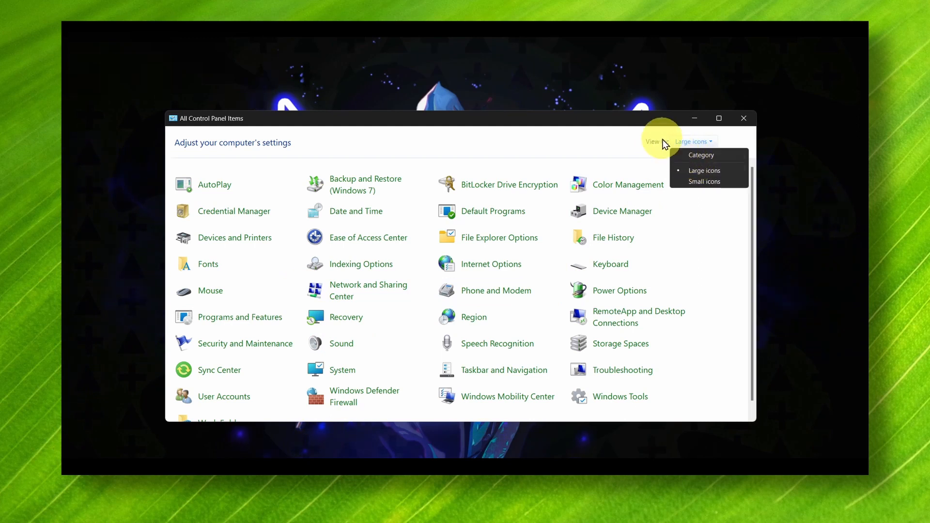
click(692, 170)
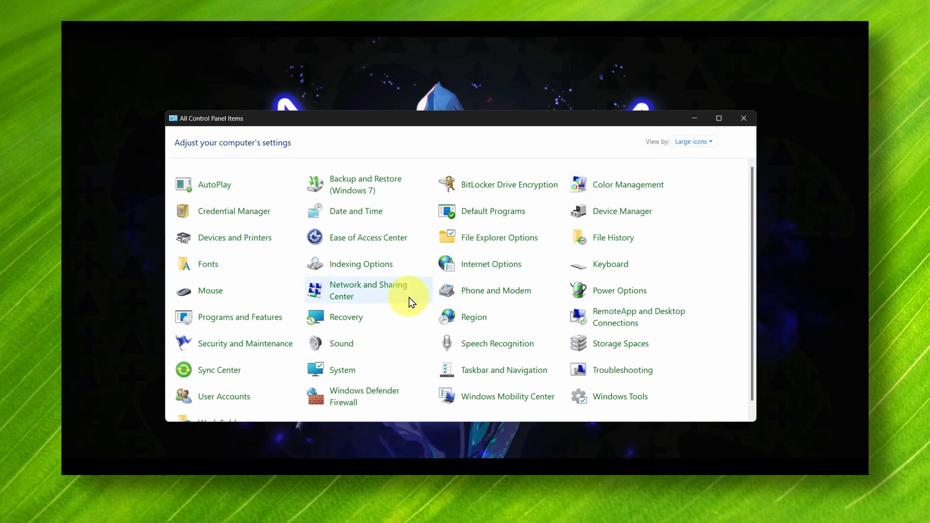
Step: Open the Sound settings, move the dialog to the middle of the screen and show the recording devices
click(342, 345)
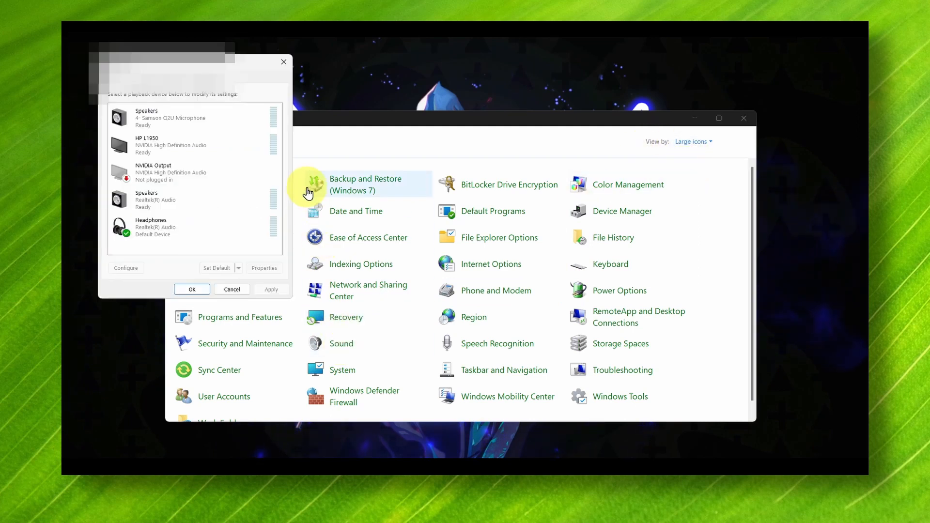
drag(226, 65, 466, 153)
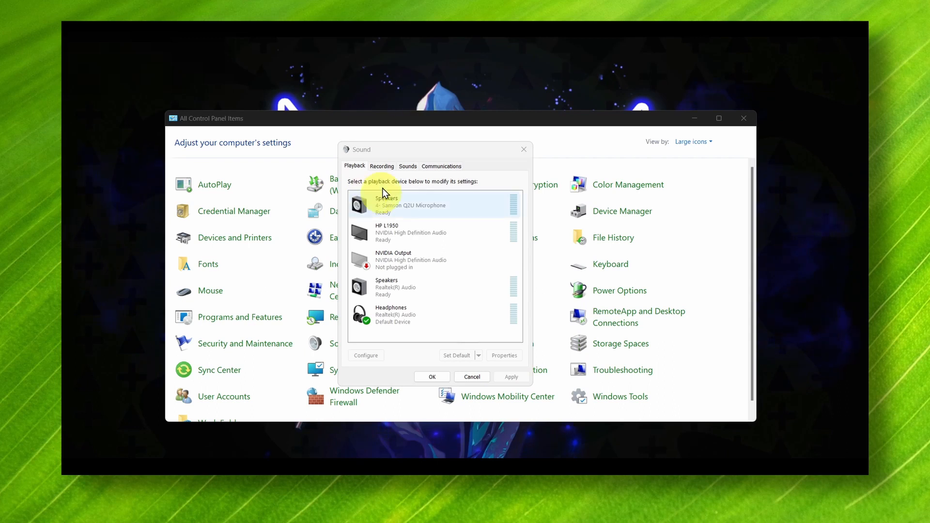
click(382, 166)
click(358, 166)
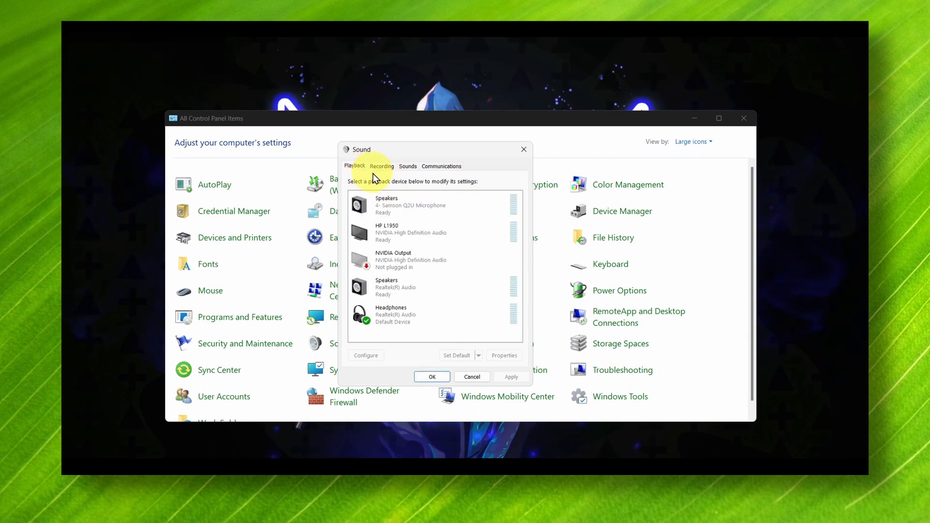
click(375, 168)
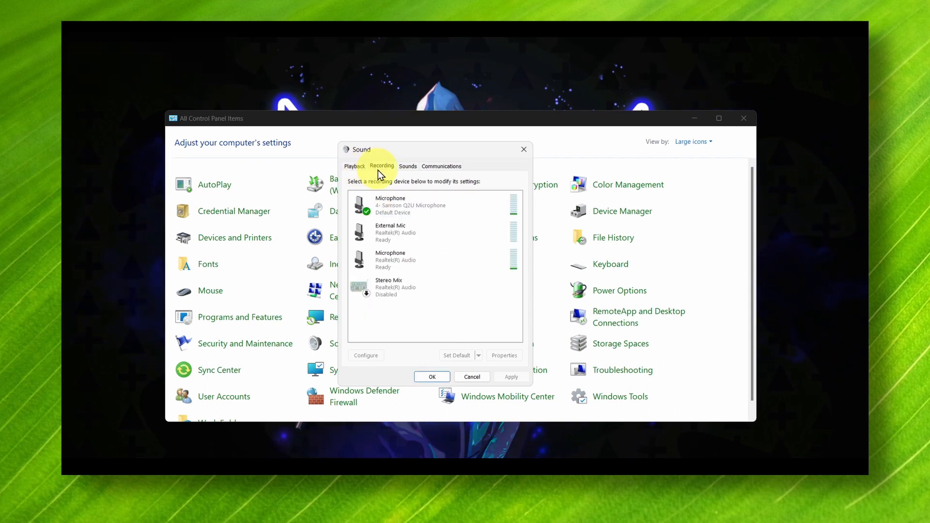
Step: Look through the recording devices and view the options available for the disabled Stereo Mix device
click(394, 205)
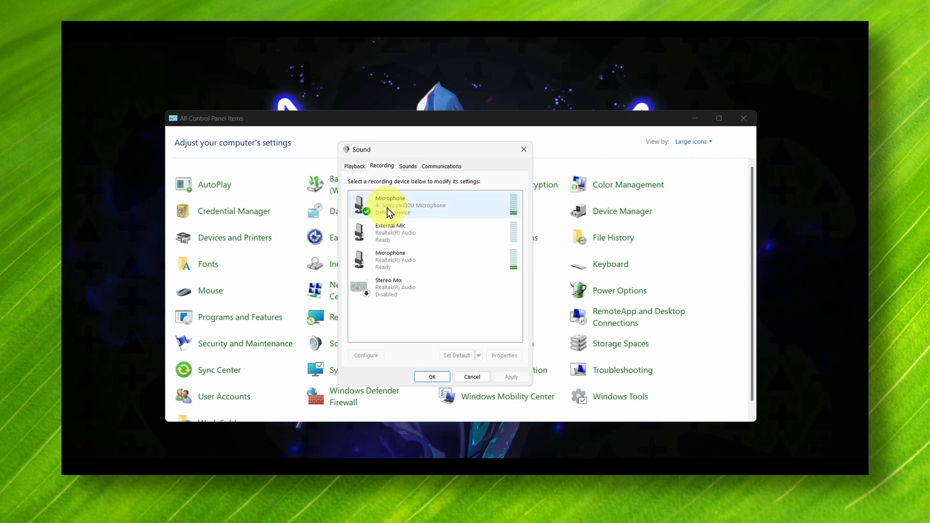
click(395, 262)
click(377, 288)
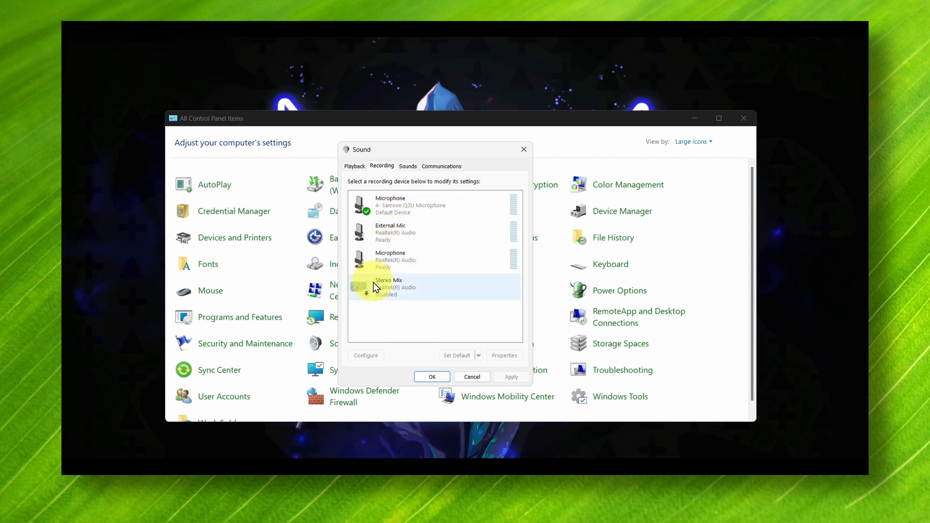
right_click(403, 292)
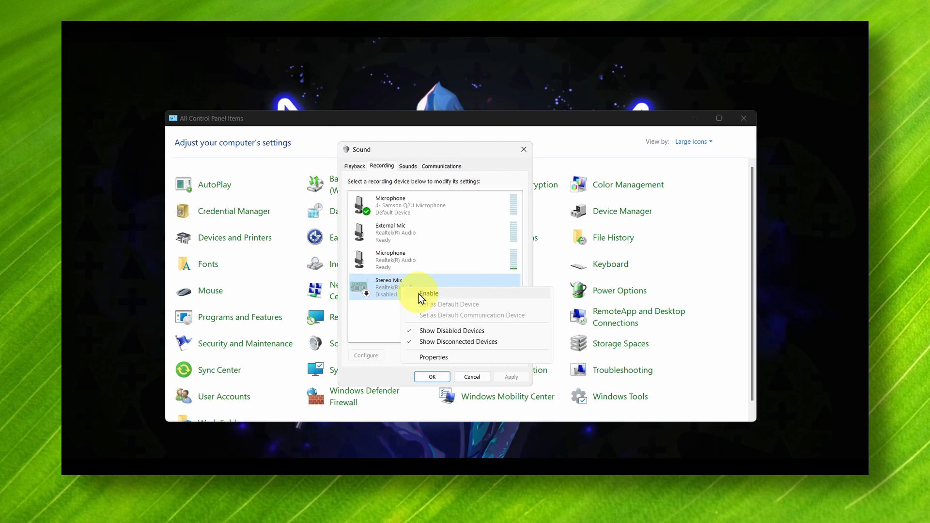
click(386, 314)
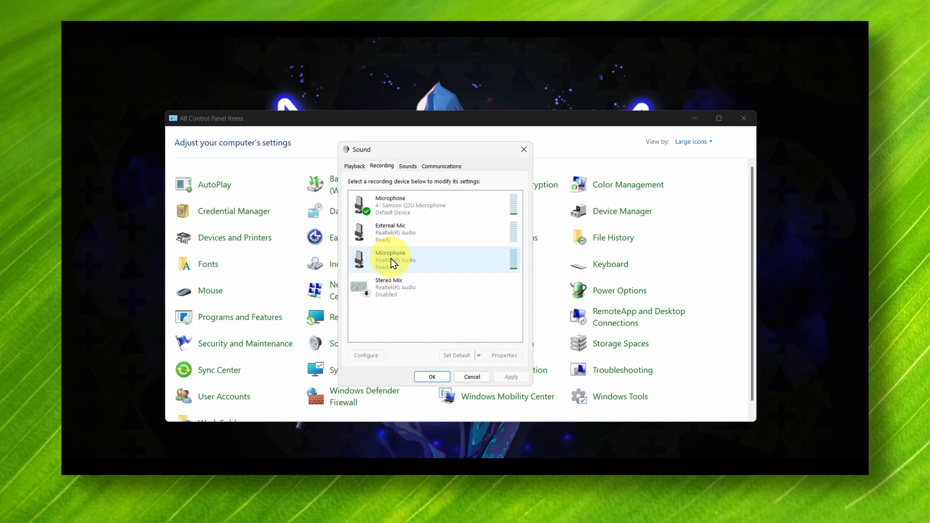
Step: Turn off Show Disabled Devices for the recording list, and turn it back on
click(392, 212)
right_click(393, 204)
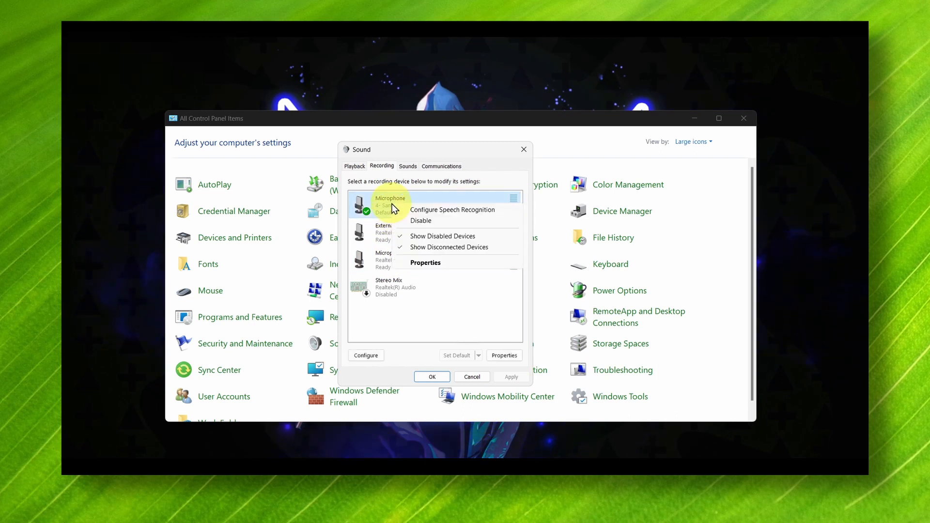
click(420, 238)
right_click(392, 290)
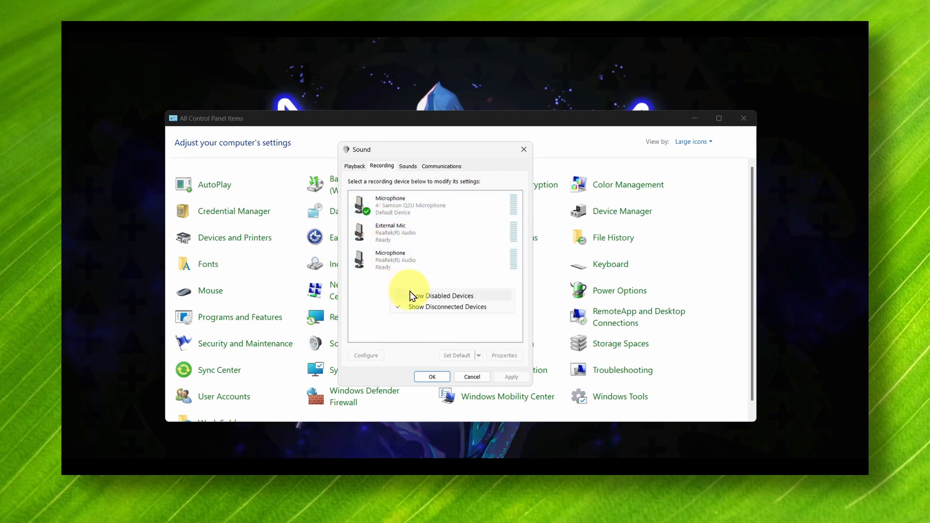
click(414, 297)
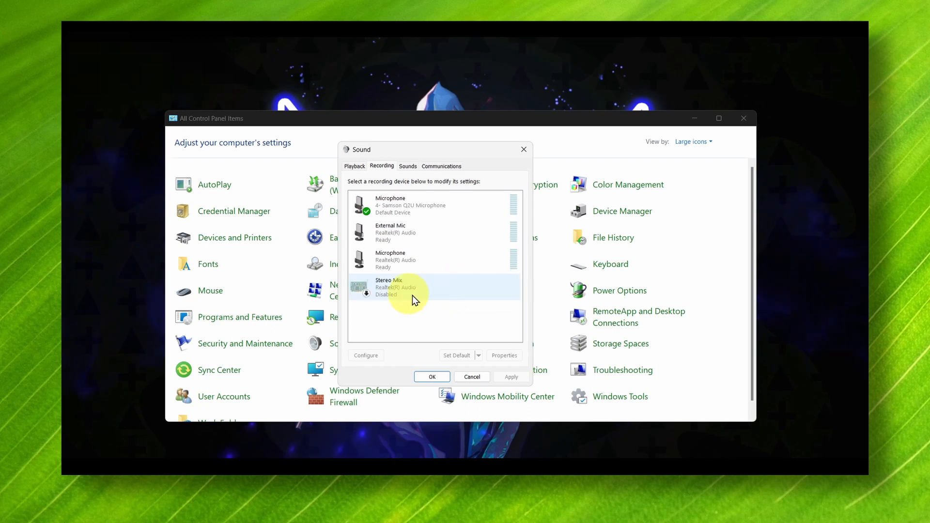
Step: Open the Samson Q2U microphone's properties, view its Listen and Levels settings, and close the properties
right_click(381, 209)
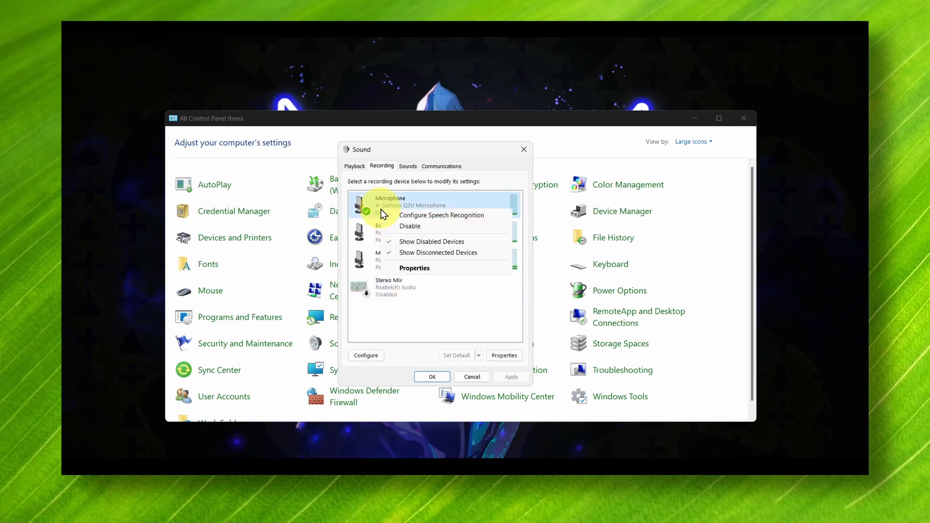
click(403, 268)
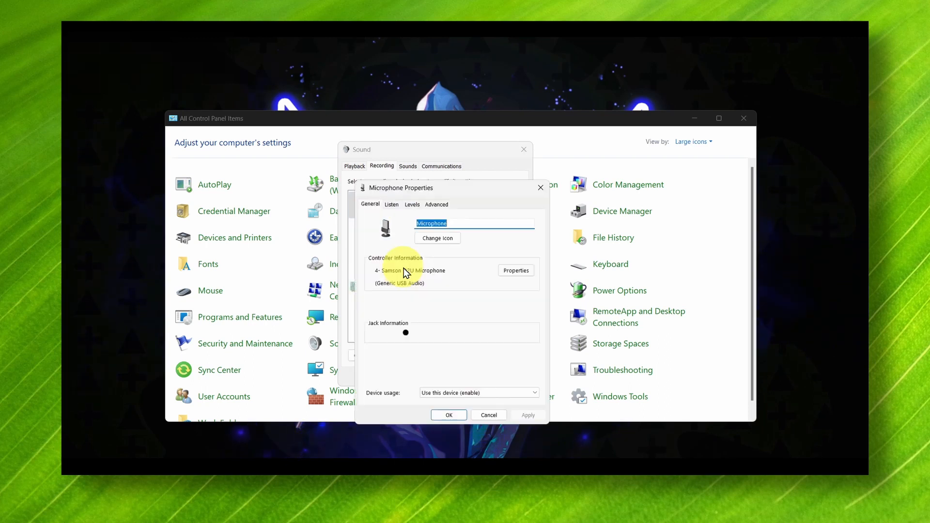
click(395, 204)
click(411, 204)
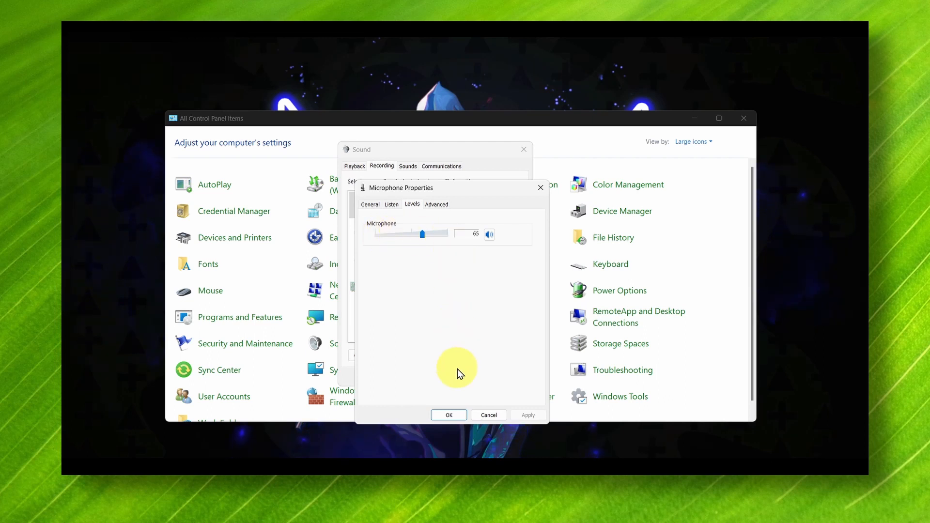
click(541, 187)
Step: Reselect the Samson Q2U microphone and open the Advanced settings in its properties
click(458, 238)
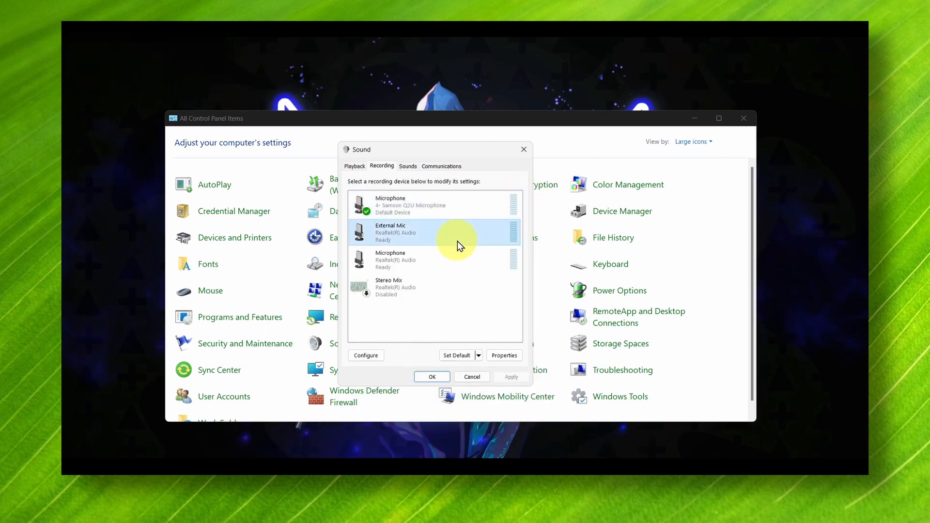
click(442, 210)
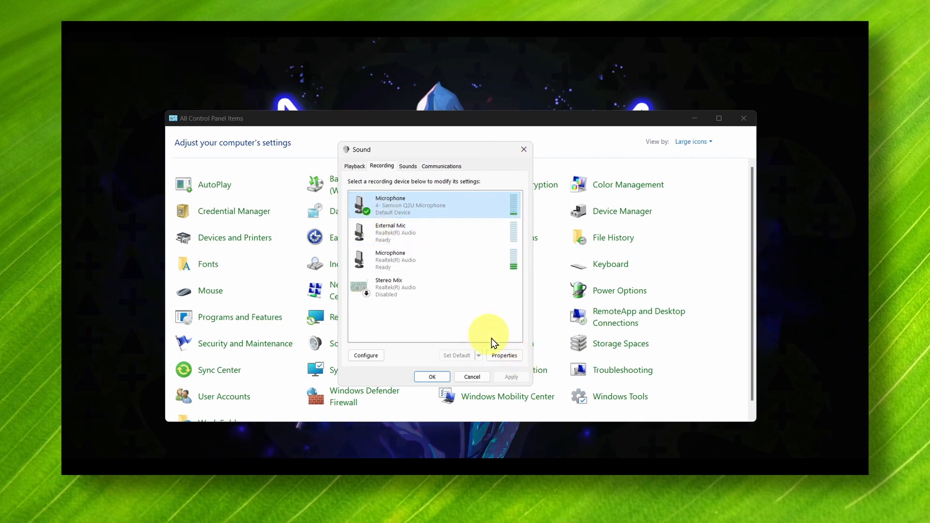
click(503, 355)
click(429, 206)
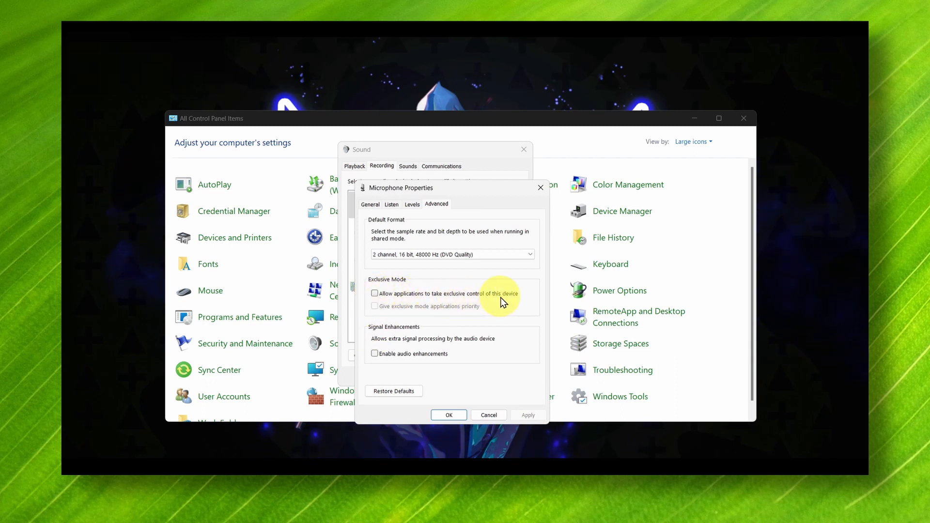
Step: Make sure exclusive control by applications and audio enhancements are both disabled for the microphone, and confirm the properties
click(375, 294)
click(375, 294)
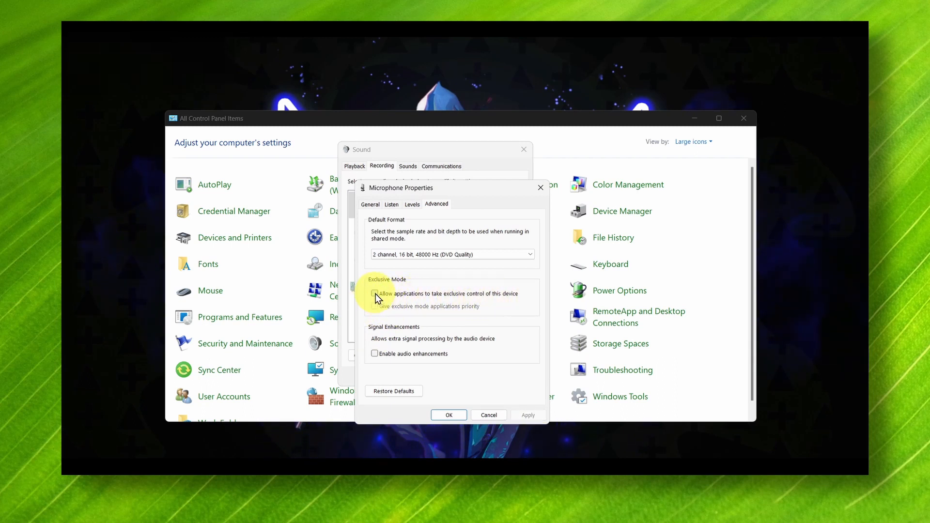
click(375, 294)
click(375, 294)
click(376, 293)
click(375, 294)
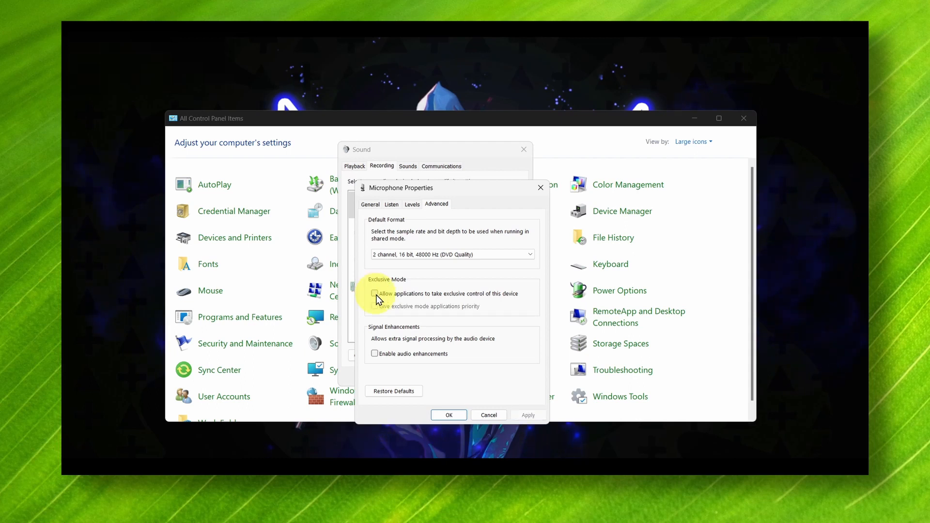
click(376, 354)
click(375, 354)
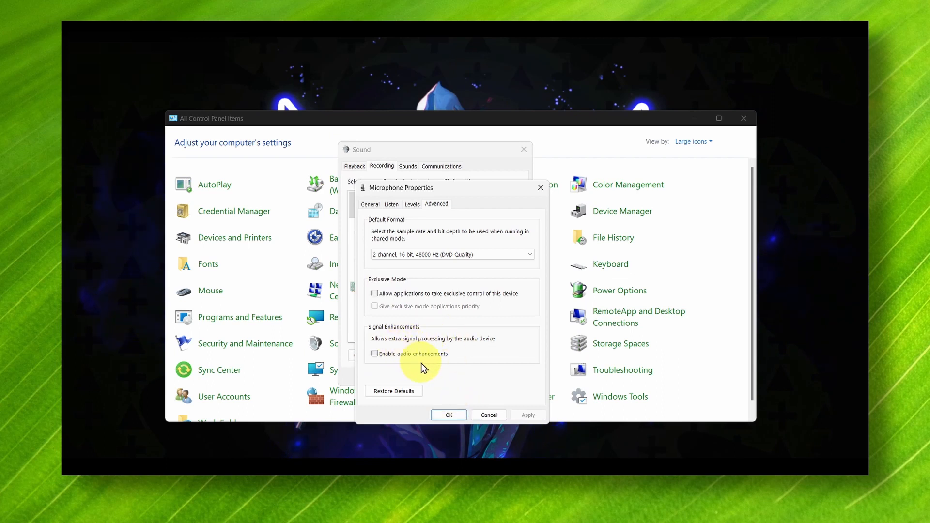
click(448, 415)
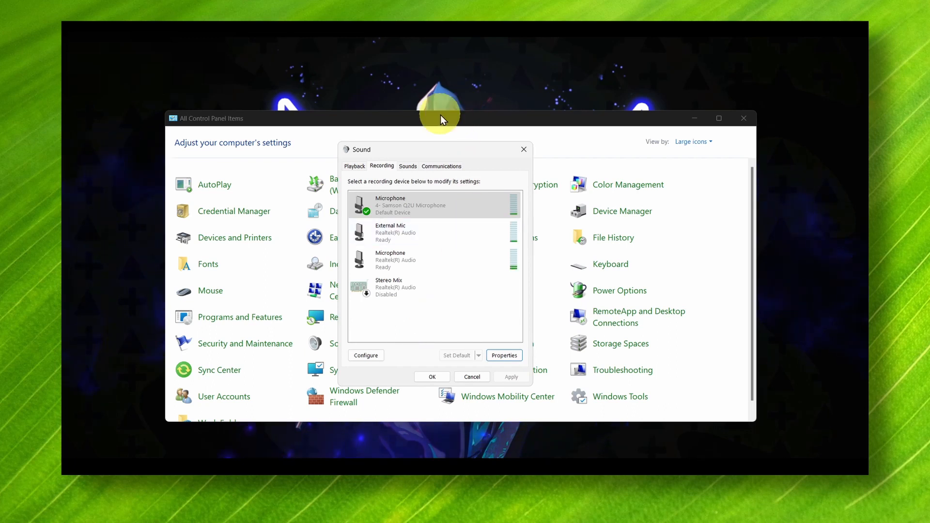
Step: Close the Sound dialog and open Windows Settings
click(524, 149)
key(super+s)
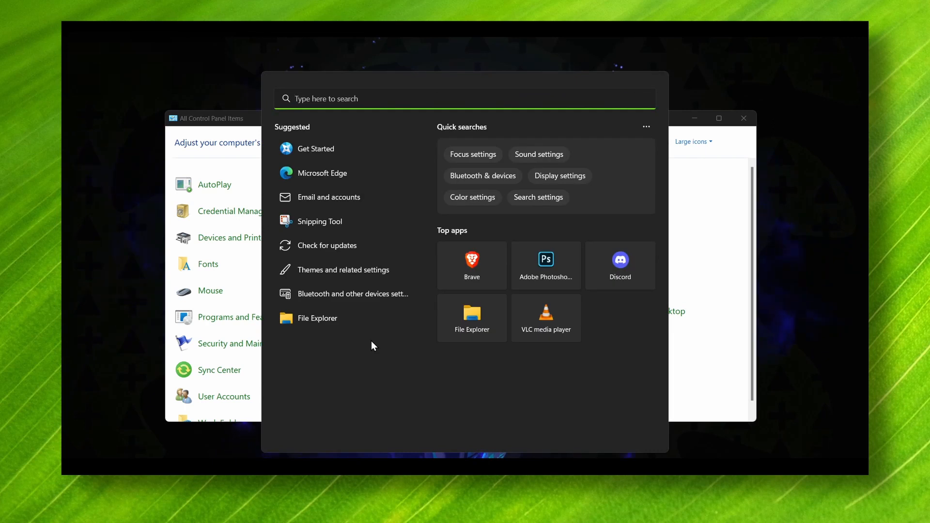
text(ms)
key(BackSpace)
key(BackSpace)
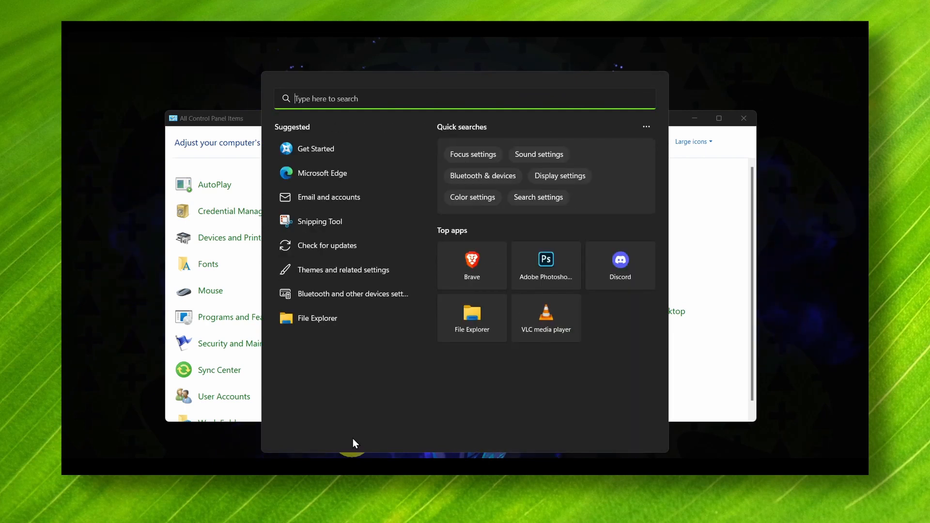
right_click(353, 455)
click(318, 372)
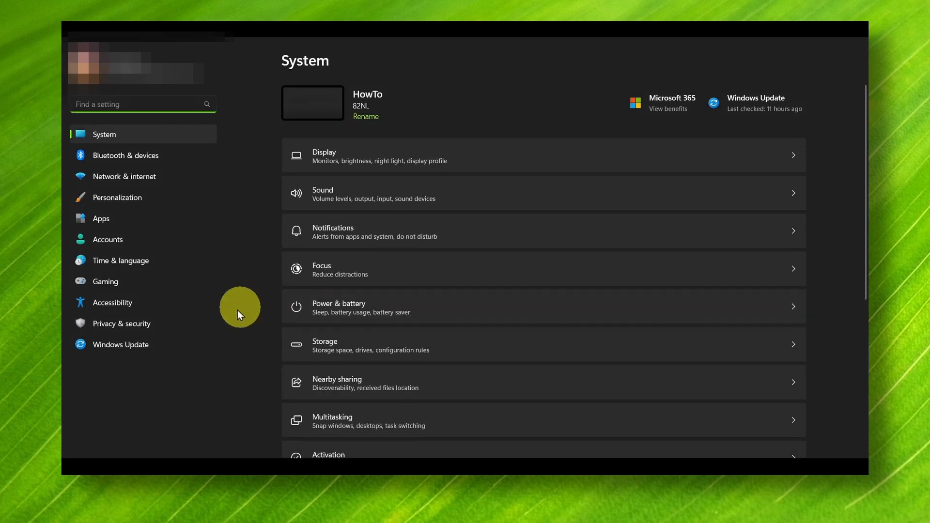
Step: Open the Microphone app permissions under Privacy & security
click(164, 328)
scroll(350, 322, down, 3)
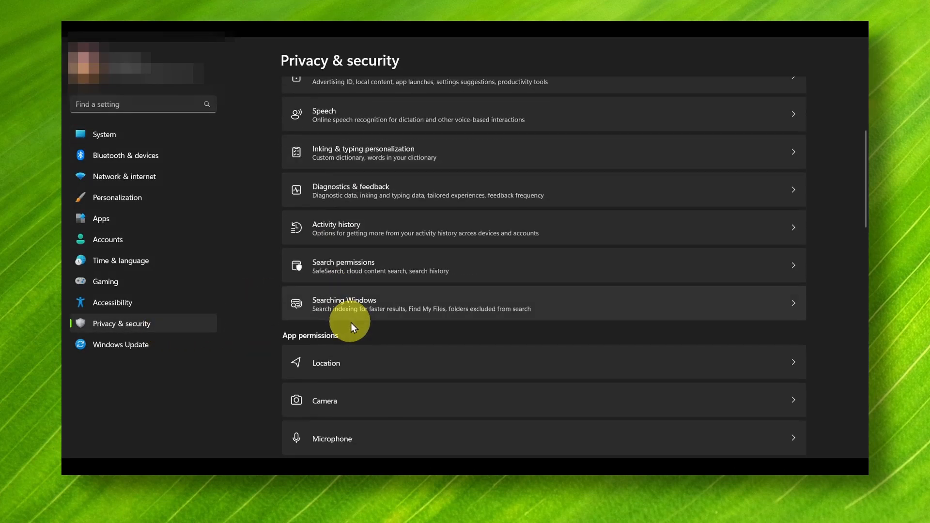
scroll(350, 323, down, 2)
click(369, 324)
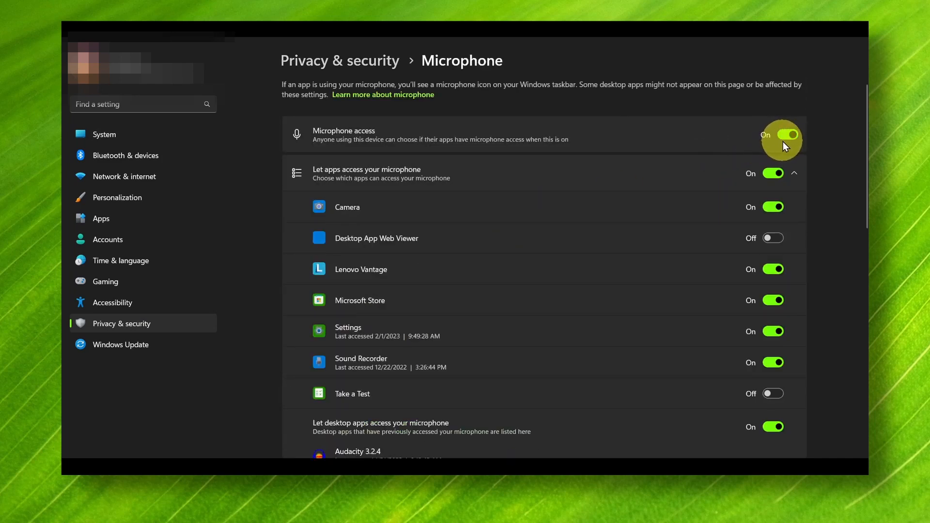
Step: Check the microphone permissions of the listed apps and make sure "Let apps access your microphone" is on
scroll(691, 216, down, 5)
scroll(669, 223, up, 4)
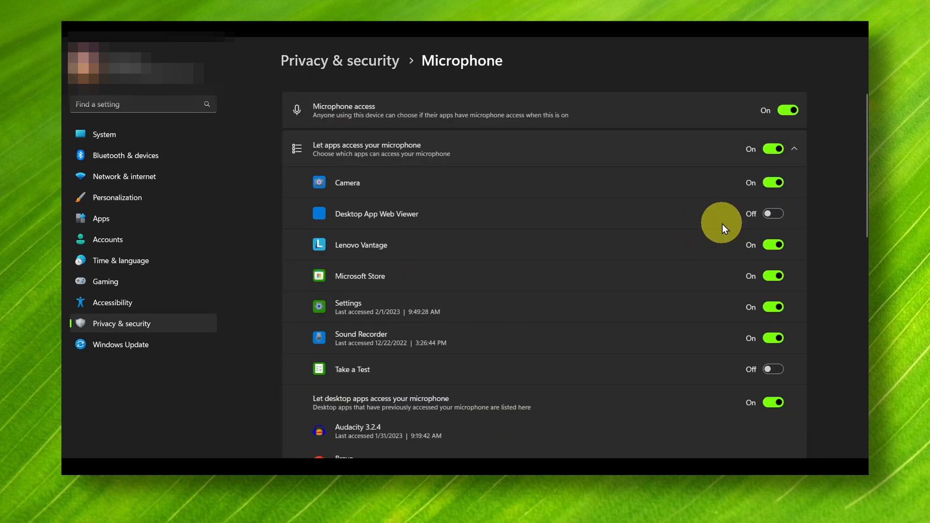
scroll(722, 223, up, 1)
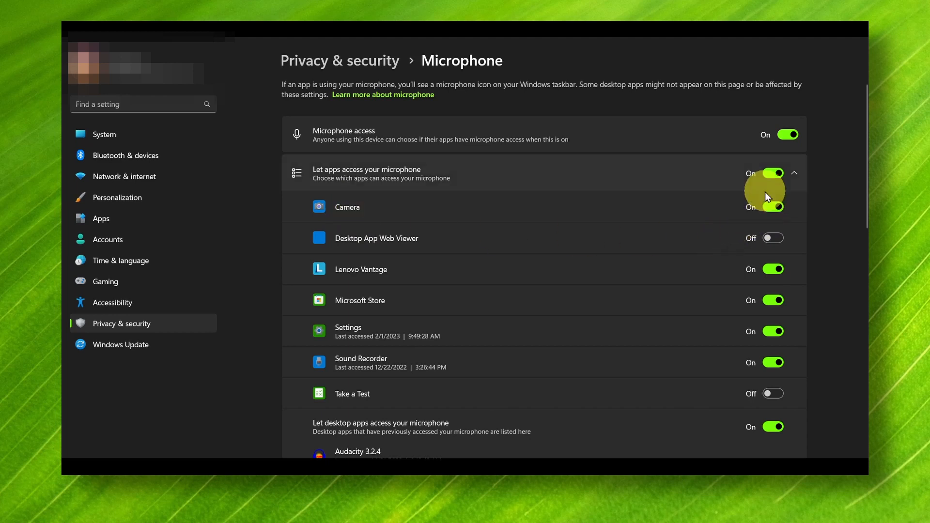
click(770, 177)
click(771, 176)
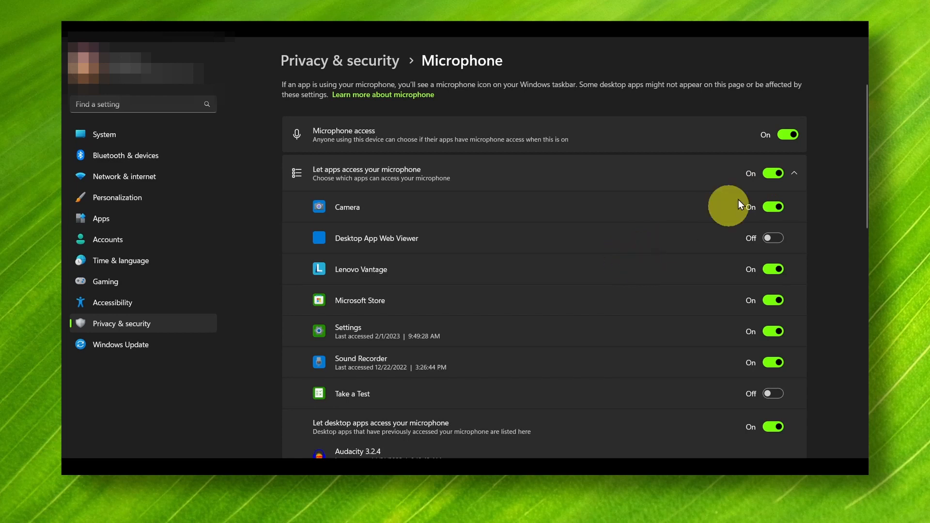
scroll(688, 217, down, 3)
scroll(680, 227, up, 3)
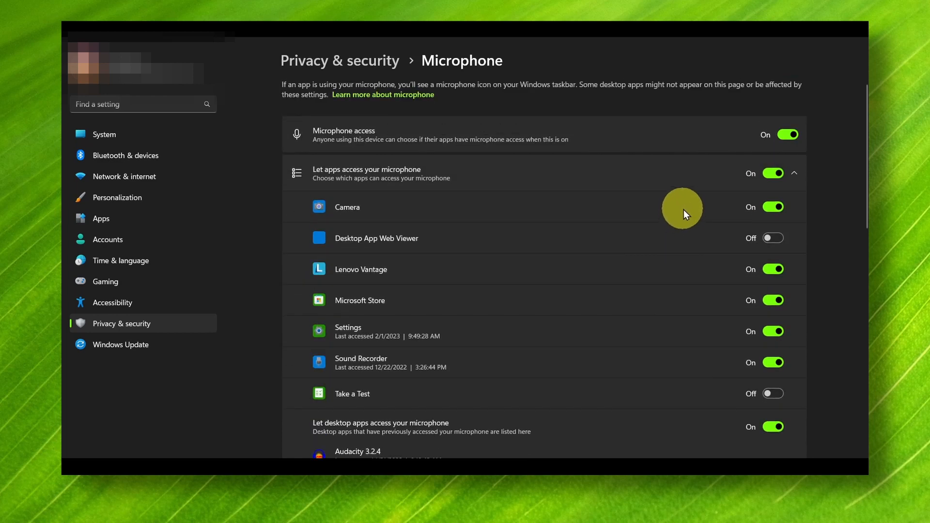